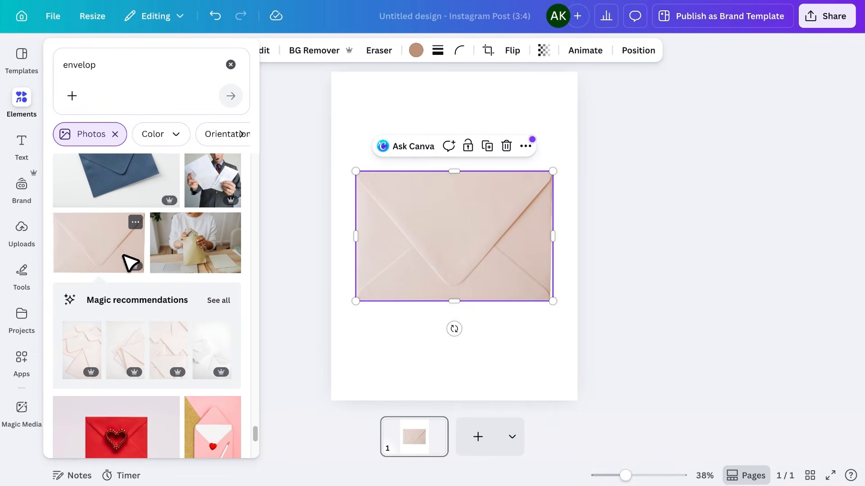
- Add the open pink envelope photo from the magic recommendations, shift it up, and move the closed envelope lower on the page
{"action": "scroll", "coordinate": [139, 268], "scroll_direction": "down", "scroll_amount": 3}
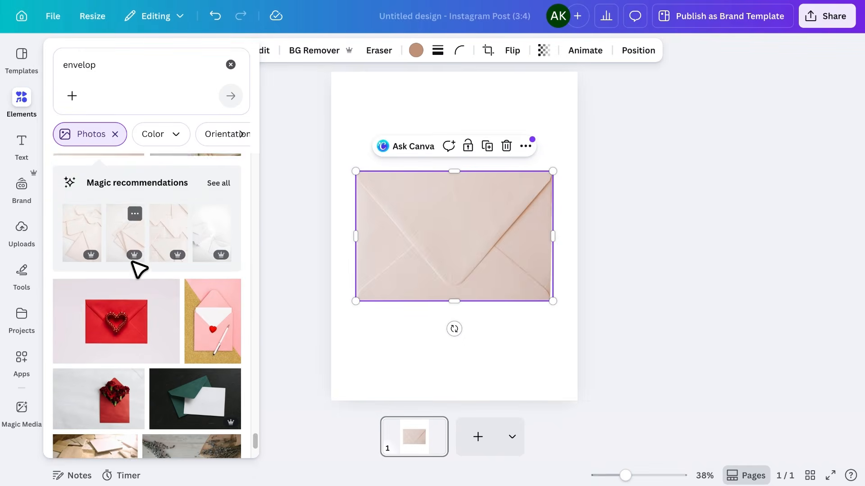
{"action": "left_click", "coordinate": [220, 180]}
{"action": "scroll", "coordinate": [217, 241], "scroll_direction": "down", "scroll_amount": 3}
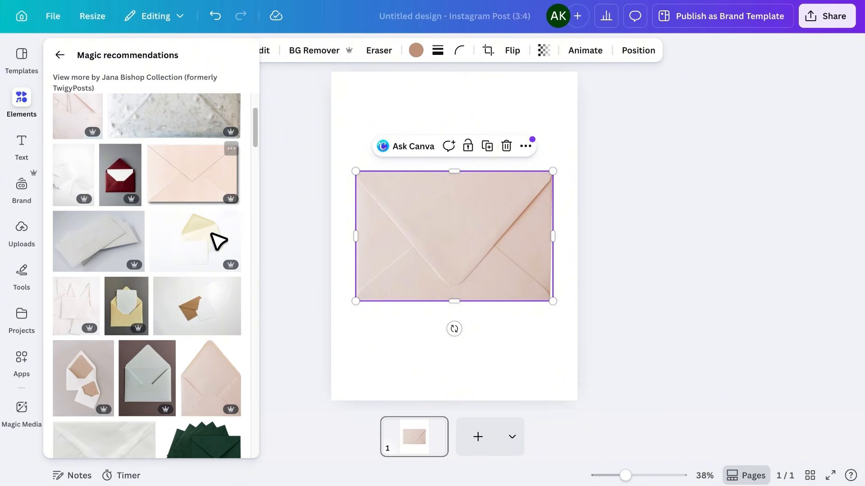
{"action": "left_click", "coordinate": [220, 371]}
{"action": "left_click_drag", "start_coordinate": [418, 295], "coordinate": [388, 188]}
{"action": "left_click", "coordinate": [530, 283]}
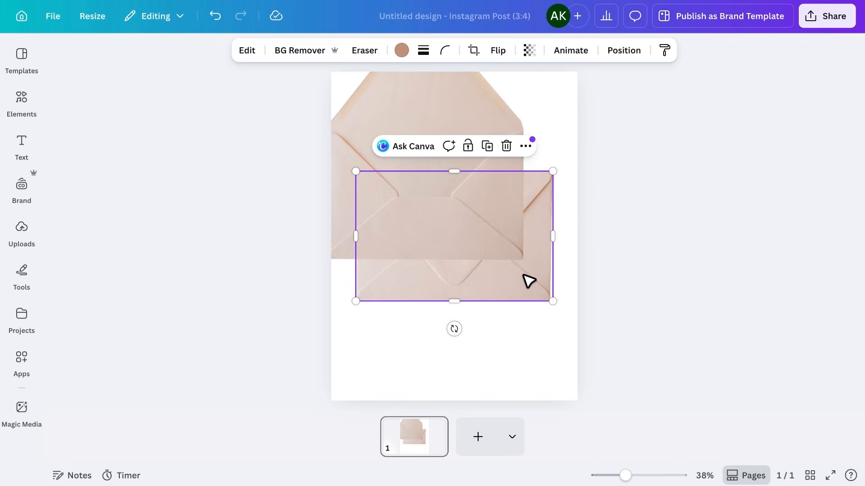
{"action": "left_click_drag", "start_coordinate": [528, 281], "coordinate": [529, 323]}
- Recolor the open envelope with a color sampled from the closed envelope
{"action": "left_click", "coordinate": [491, 160]}
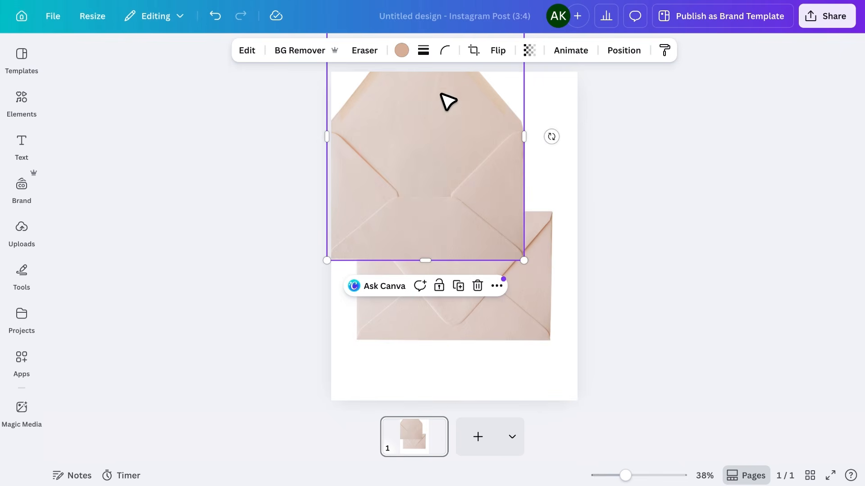
{"action": "left_click", "coordinate": [402, 51]}
{"action": "left_click", "coordinate": [64, 172]}
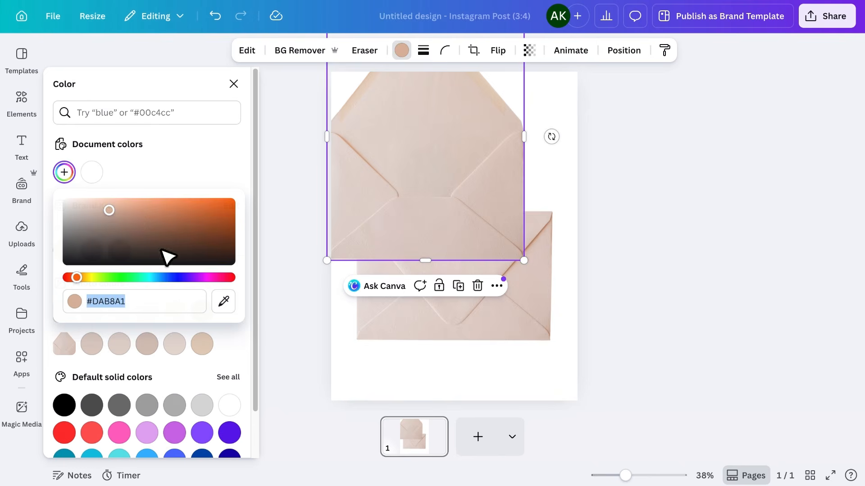
{"action": "left_click", "coordinate": [224, 301]}
{"action": "left_click", "coordinate": [410, 332]}
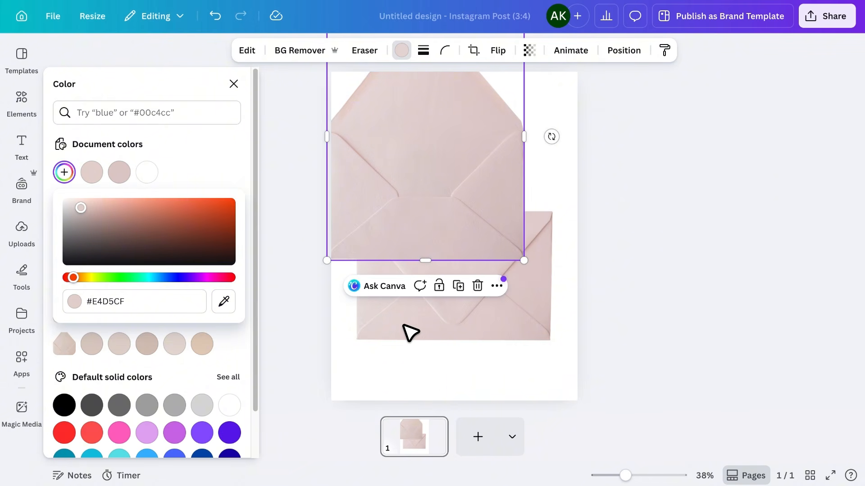
{"action": "left_click", "coordinate": [404, 354]}
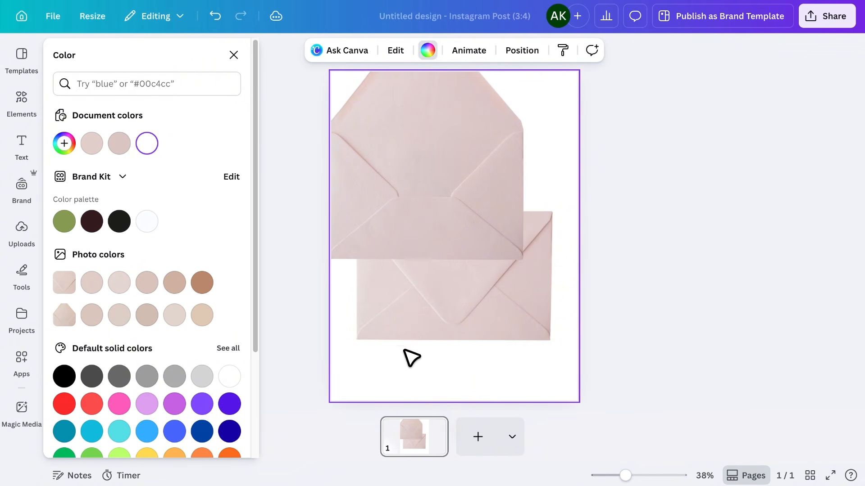
- Line up the open envelope with the closed one and send it to the back
{"action": "left_click_drag", "start_coordinate": [455, 247], "coordinate": [458, 295]}
{"action": "right_click", "coordinate": [458, 292]}
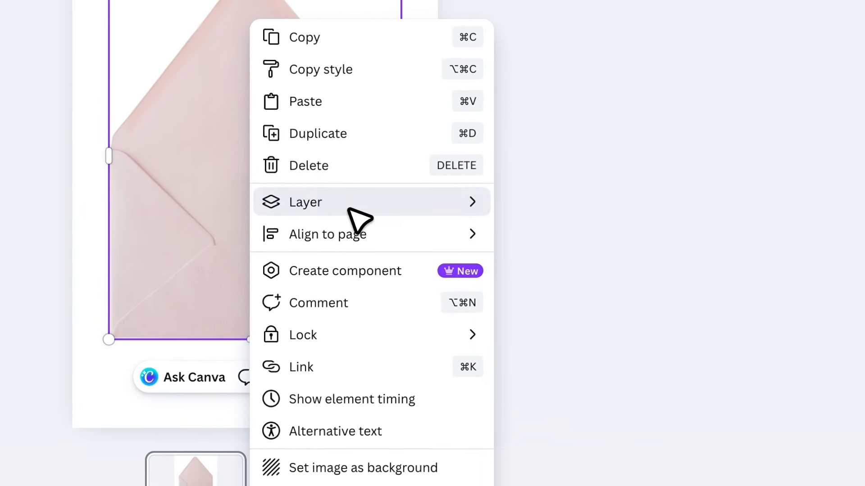
{"action": "mouse_move", "coordinate": [406, 224]}
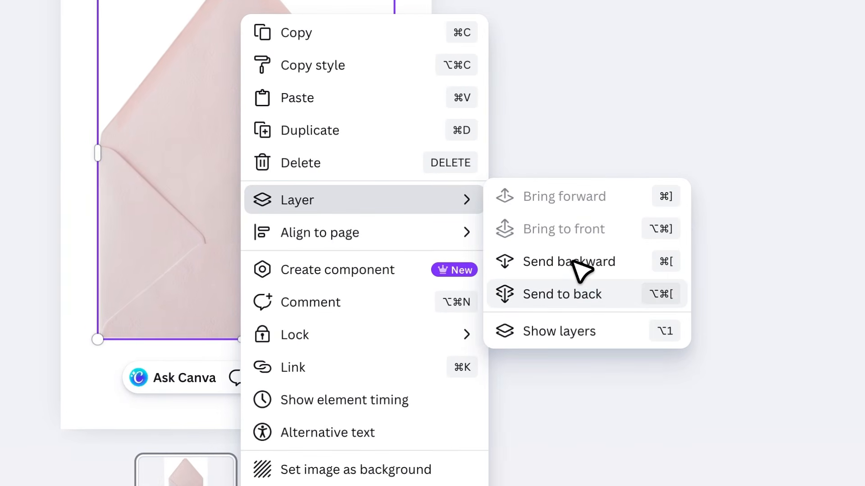
{"action": "left_click", "coordinate": [563, 294]}
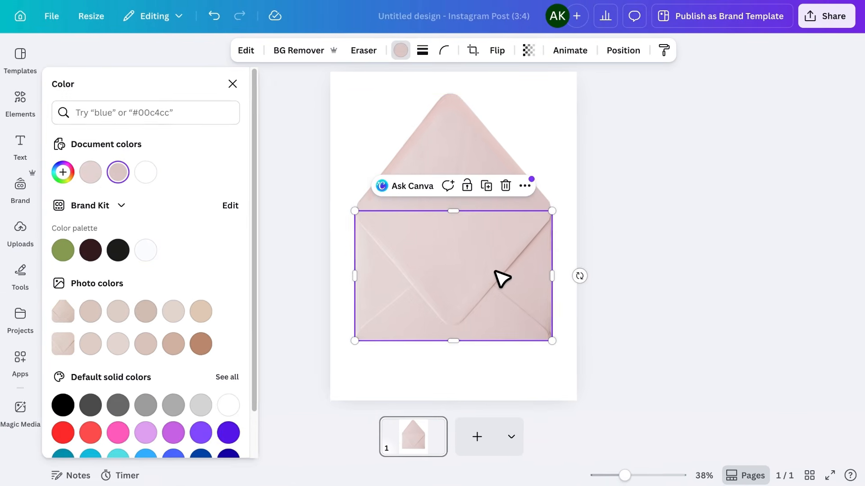
- Hide the open envelope's flap behind the closed envelope and rotate both together slightly counterclockwise
{"action": "left_click", "coordinate": [455, 135]}
{"action": "left_click_drag", "start_coordinate": [462, 107], "coordinate": [469, 218]}
{"action": "left_click_drag", "start_coordinate": [579, 284], "coordinate": [535, 272]}
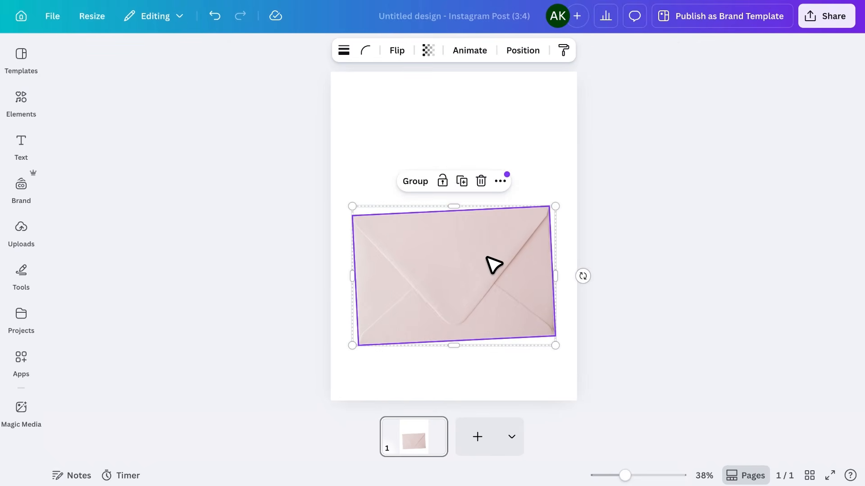
- Search the photo elements for "envelope seal"
{"action": "left_click", "coordinate": [21, 100]}
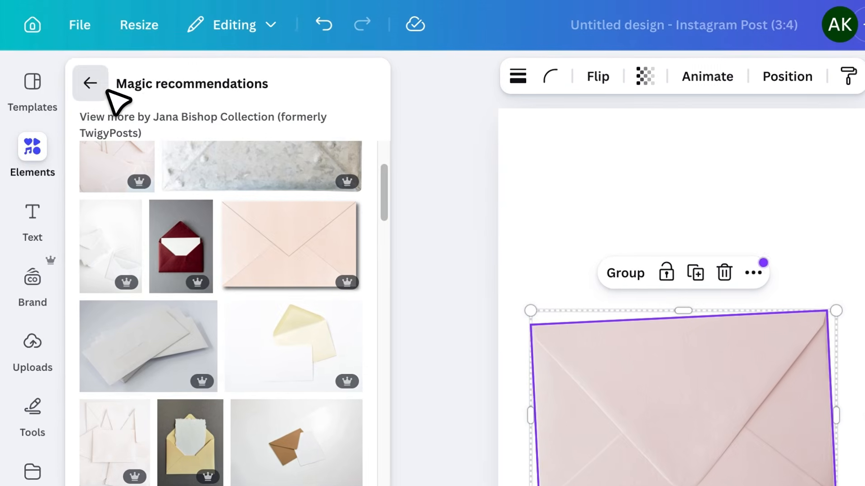
{"action": "left_click", "coordinate": [107, 91]}
{"action": "left_click", "coordinate": [166, 102]}
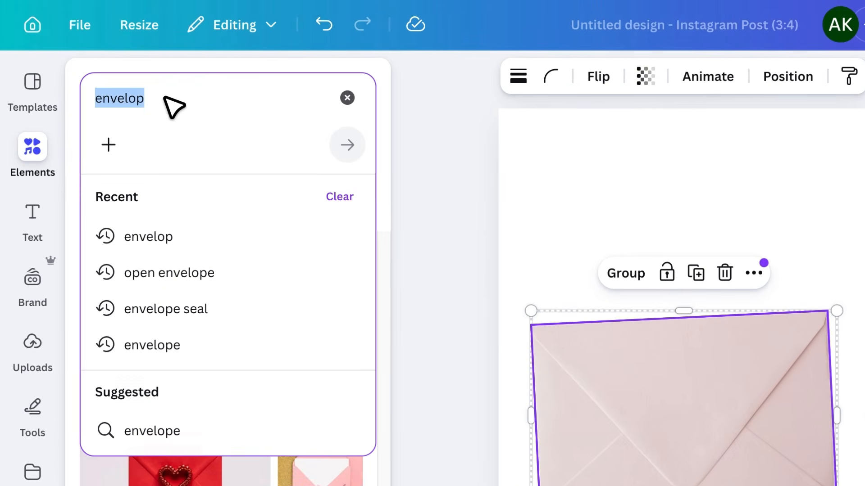
{"action": "type", "text": "en"}
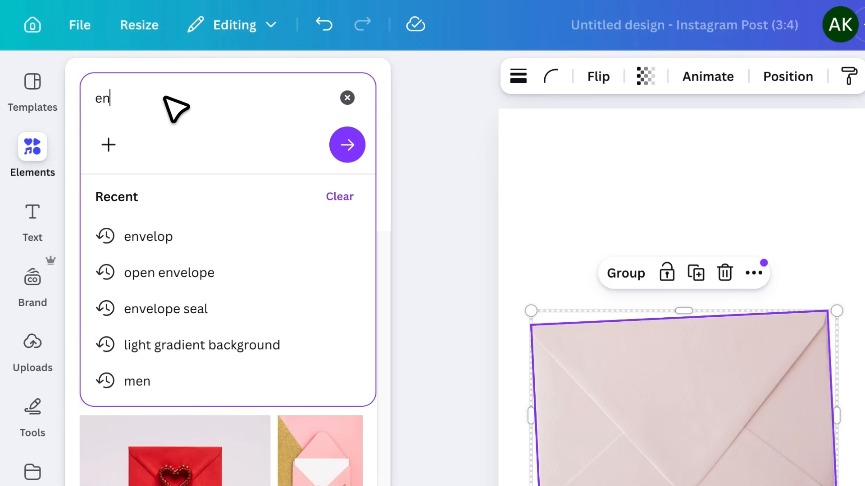
{"action": "key", "text": "Down"}
{"action": "key", "text": "Down"}
{"action": "key", "text": "Down"}
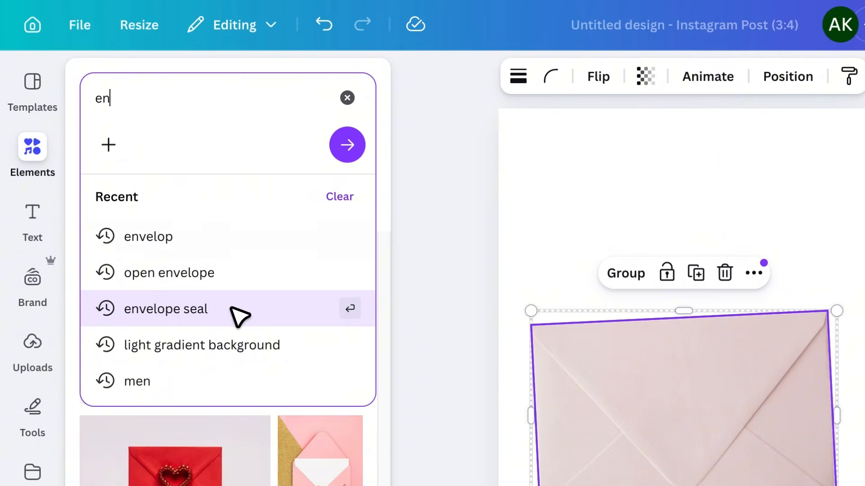
{"action": "key", "text": "Return"}
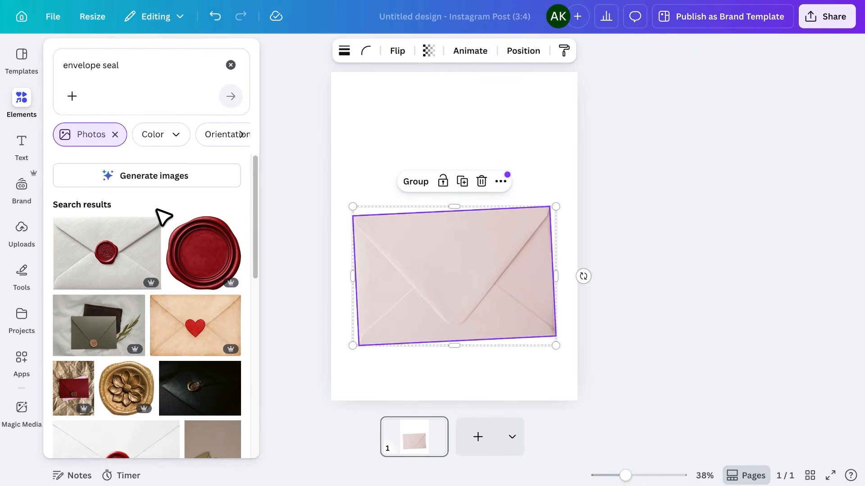
- Add the gold flower wax seal, shrink it, and place it at the tip of the closed envelope's flap
{"action": "scroll", "coordinate": [171, 230], "scroll_direction": "down", "scroll_amount": 2}
{"action": "left_click", "coordinate": [135, 325]}
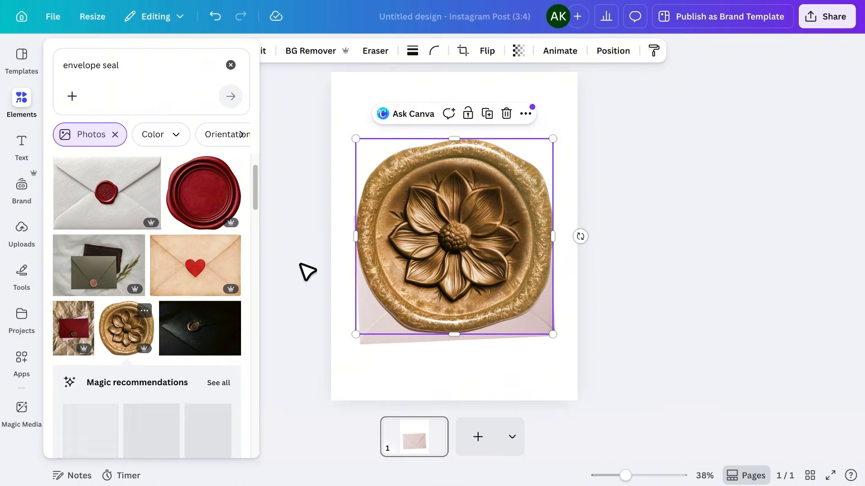
{"action": "left_click_drag", "start_coordinate": [552, 138], "coordinate": [417, 316]}
{"action": "left_click", "coordinate": [521, 328]}
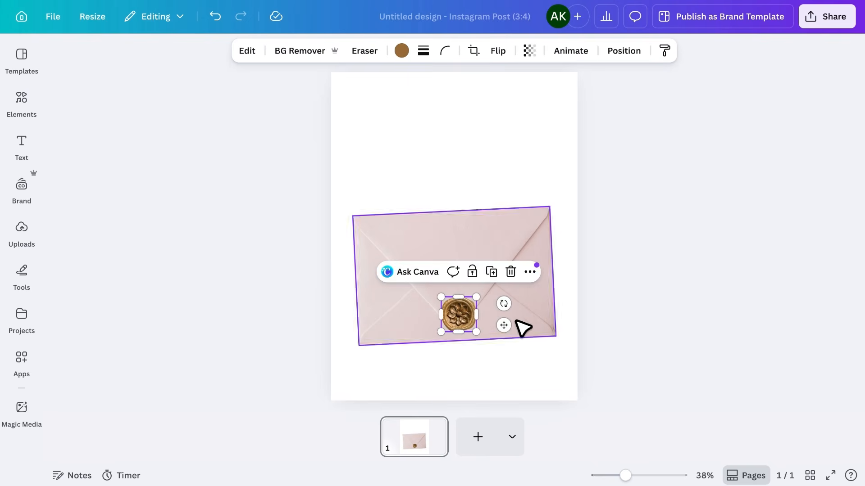
{"action": "left_click", "coordinate": [520, 360]}
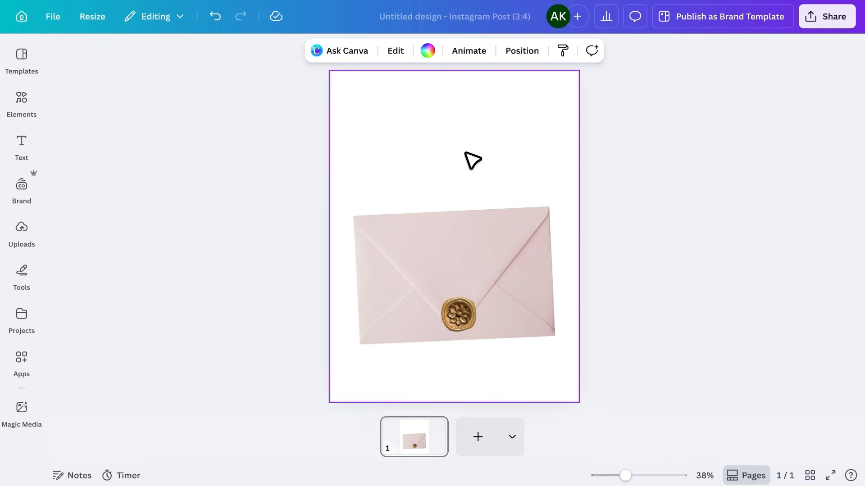
- Search photos for "floral background" and set the peach watercolor floral image as the page background
{"action": "left_click", "coordinate": [31, 108]}
{"action": "triple_click", "coordinate": [87, 63]}
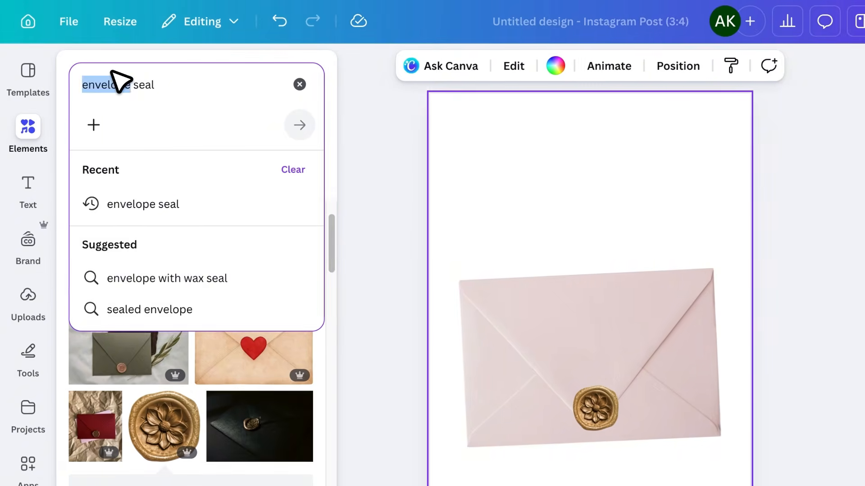
{"action": "type", "text": "floral background"}
{"action": "key", "text": "Return"}
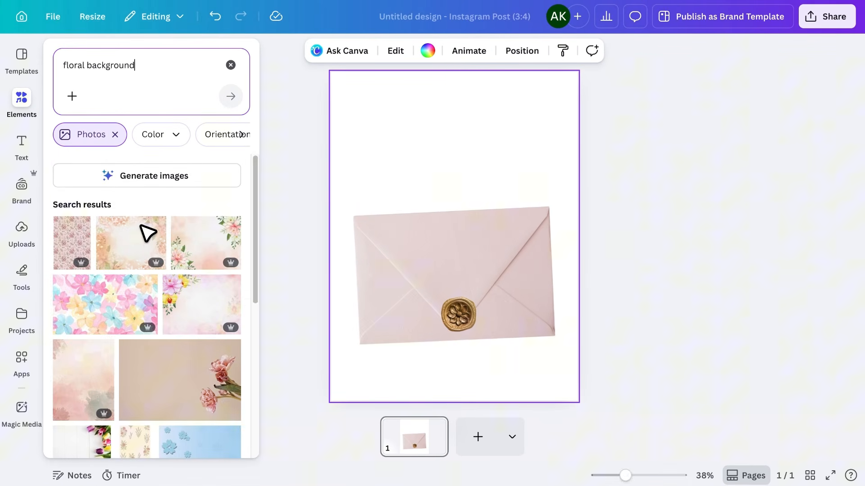
{"action": "scroll", "coordinate": [145, 232], "scroll_direction": "down", "scroll_amount": 3}
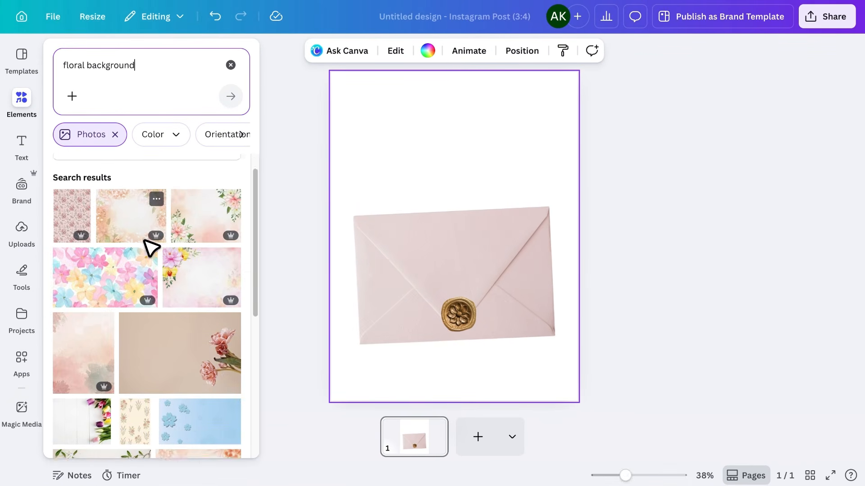
{"action": "left_click_drag", "start_coordinate": [110, 247], "coordinate": [357, 170]}
{"action": "right_click", "coordinate": [356, 171]}
{"action": "left_click", "coordinate": [395, 425]}
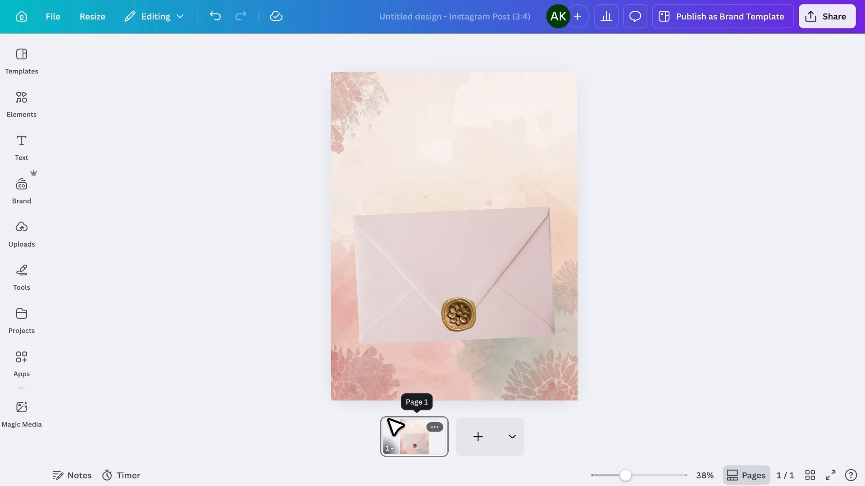
- Browse further floral background options in the element library
{"action": "left_click", "coordinate": [39, 110]}
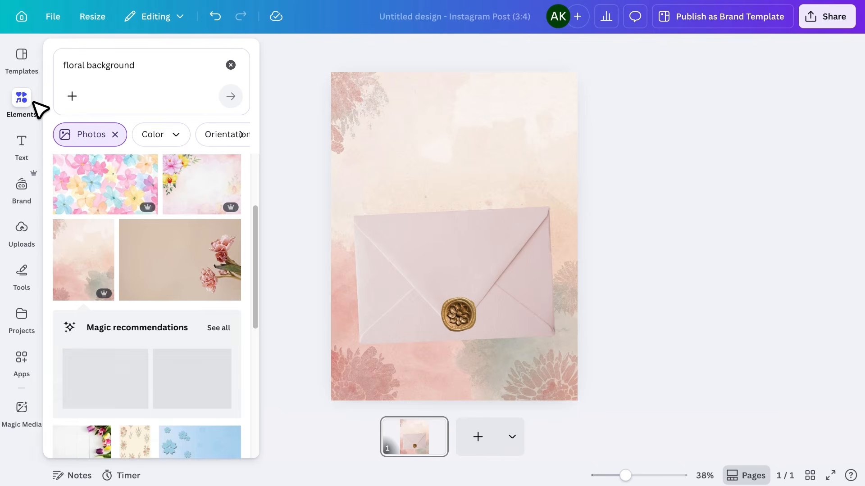
{"action": "scroll", "coordinate": [161, 326], "scroll_direction": "down", "scroll_amount": 10}
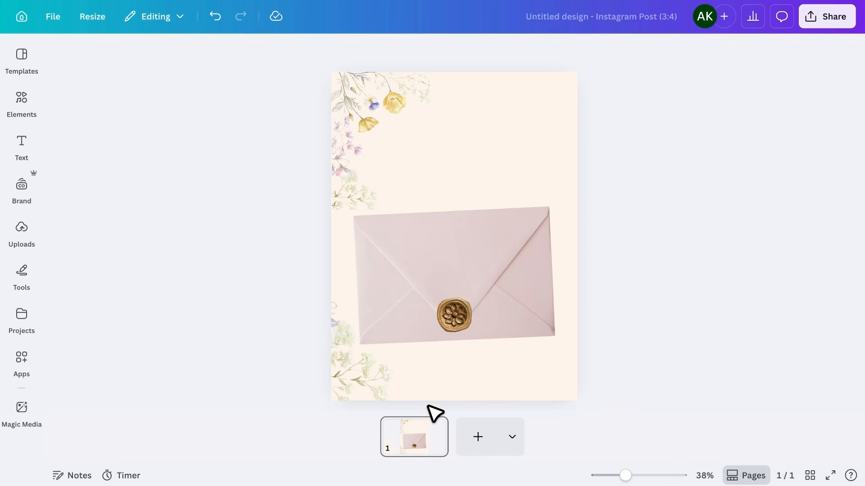
- Duplicate page 1 and delete the closed envelope from the new page
{"action": "left_click", "coordinate": [435, 427]}
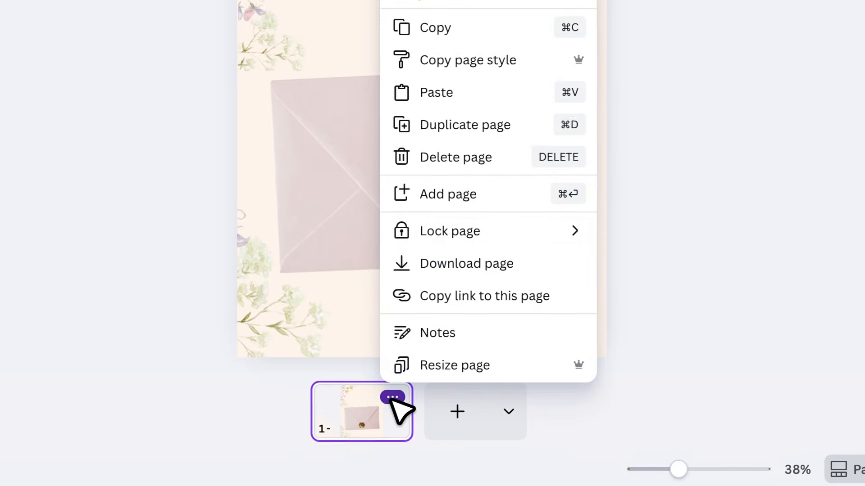
{"action": "left_click", "coordinate": [493, 123]}
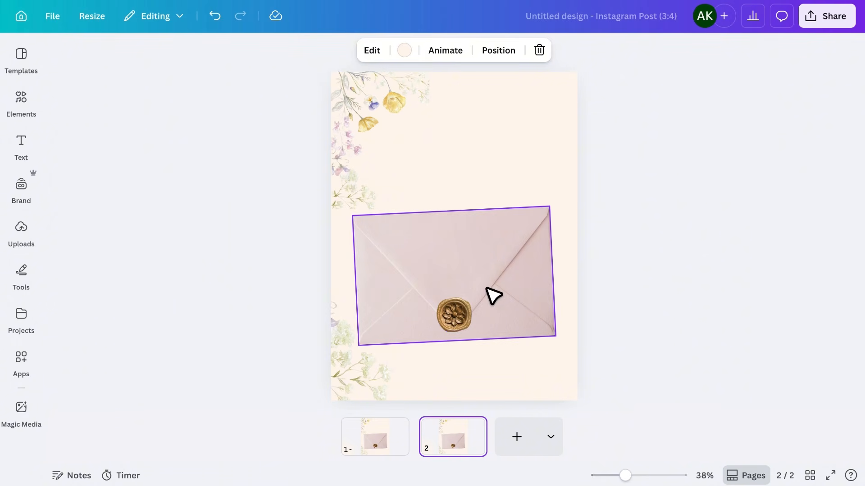
{"action": "key", "text": "BackSpace"}
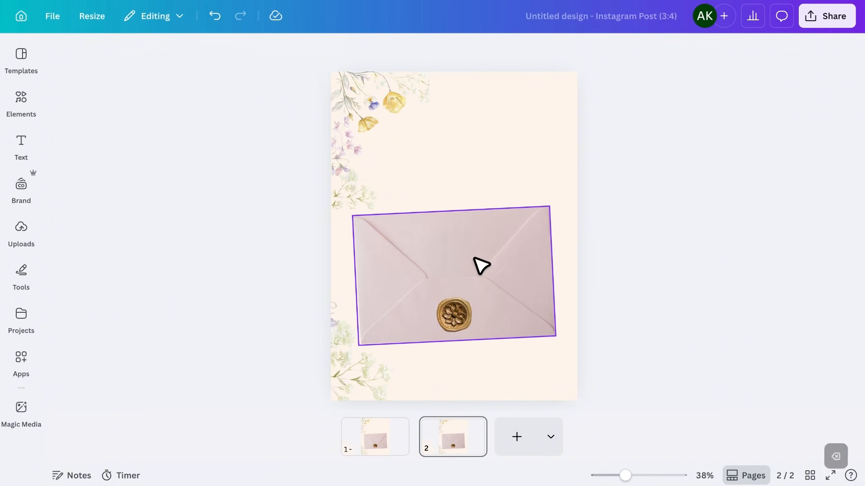
- Extend the open envelope image upward to reveal its whole flap and move the wax seal to the flap's tip
{"action": "left_click", "coordinate": [462, 229]}
{"action": "left_click_drag", "start_coordinate": [456, 160], "coordinate": [450, 94]}
{"action": "left_click_drag", "start_coordinate": [455, 315], "coordinate": [439, 101]}
{"action": "left_click", "coordinate": [451, 167]}
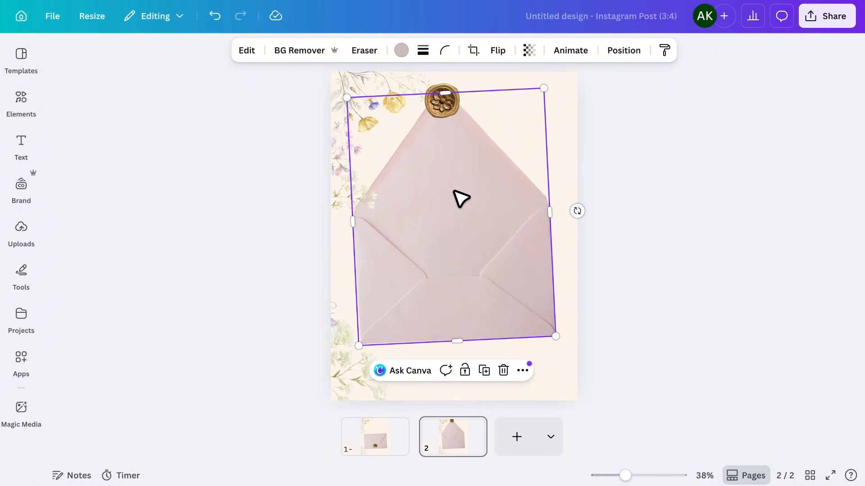
- Send the flower decoration overlapping the flap backward so it sits behind the open envelope
{"action": "left_click", "coordinate": [346, 205]}
{"action": "right_click", "coordinate": [346, 204]}
{"action": "mouse_move", "coordinate": [424, 248]}
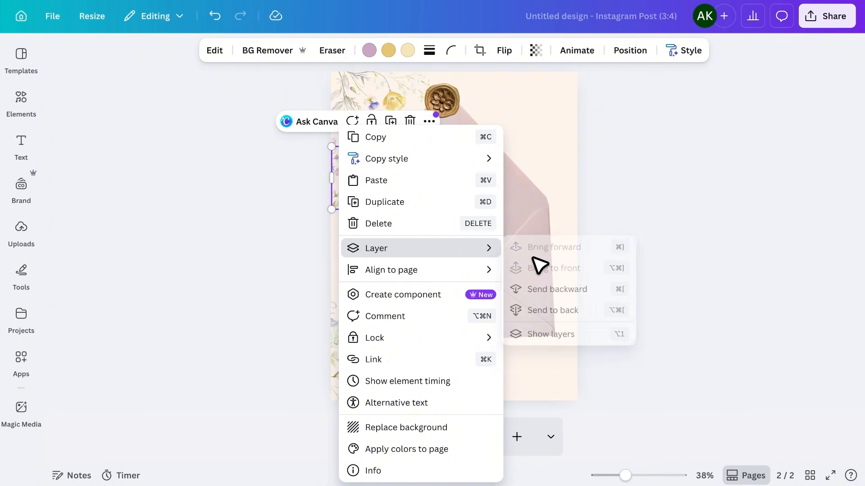
{"action": "left_click", "coordinate": [577, 295]}
{"action": "left_click", "coordinate": [571, 298]}
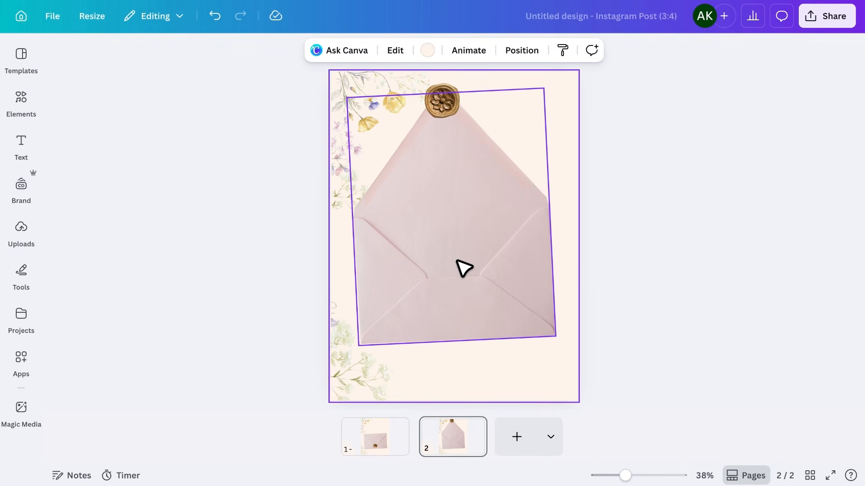
- Separate the open envelope's front pocket from the image with Magic Grab, brushing over the whole lower front at brush size 40
{"action": "left_click", "coordinate": [536, 253]}
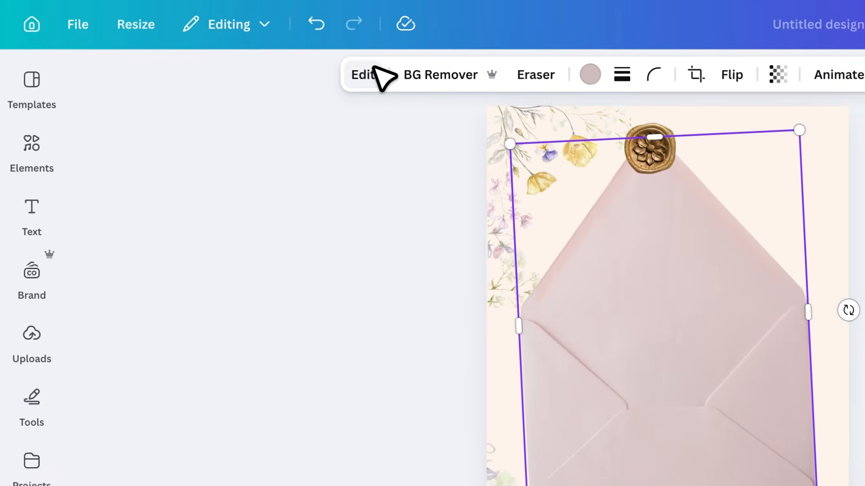
{"action": "left_click", "coordinate": [382, 70]}
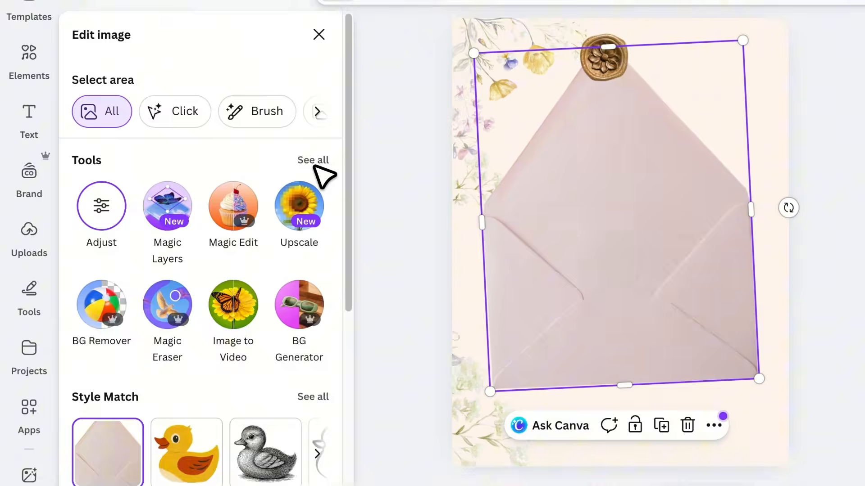
{"action": "left_click", "coordinate": [345, 265]}
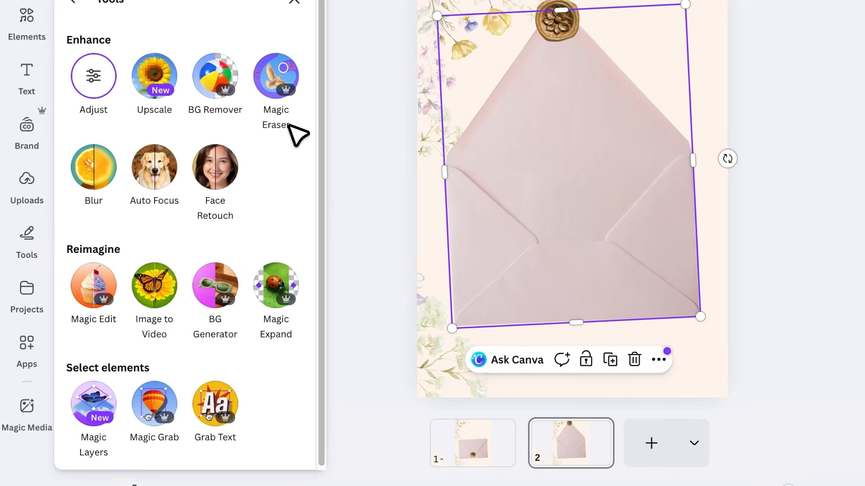
{"action": "left_click", "coordinate": [155, 404]}
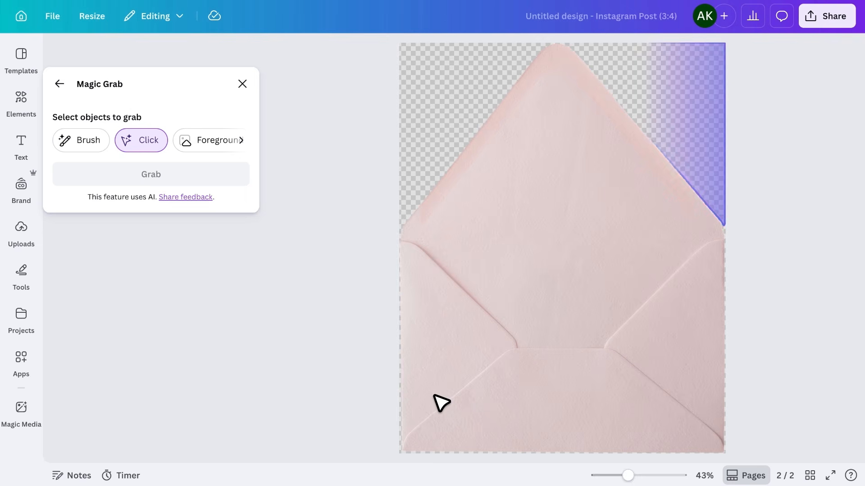
{"action": "left_click", "coordinate": [452, 297]}
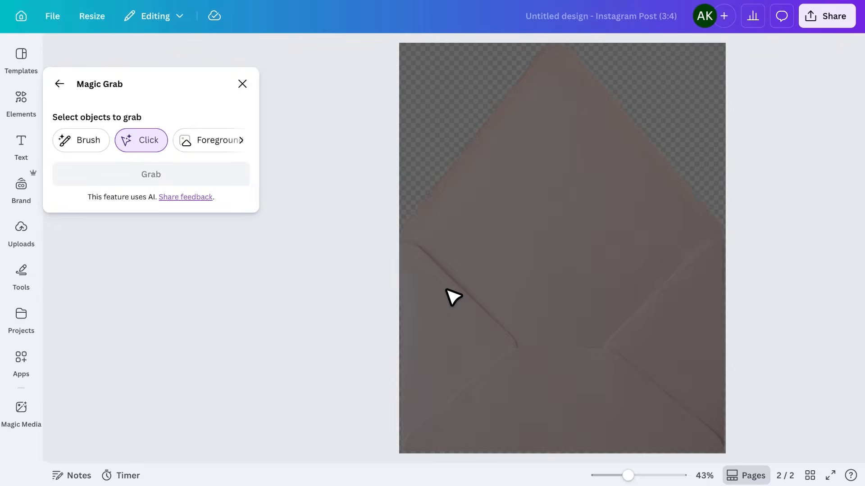
{"action": "left_click", "coordinate": [72, 144]}
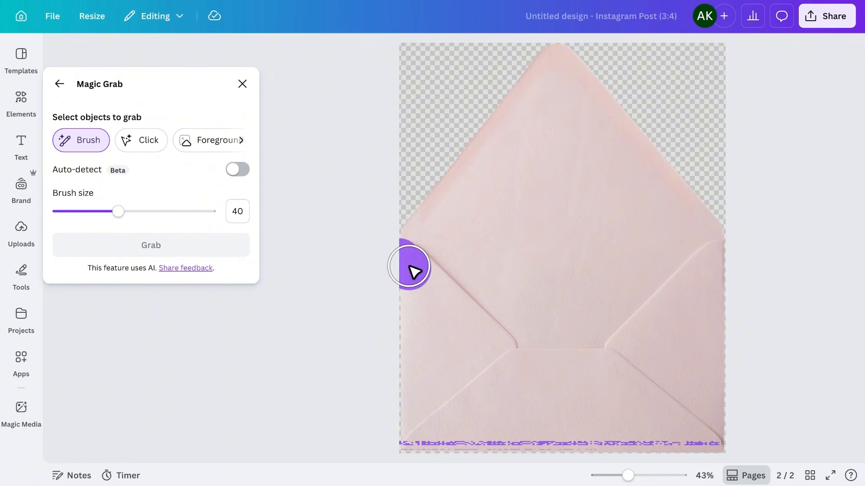
{"action": "mouse_move", "coordinate": [410, 267]}
{"action": "left_mouse_down"}
{"action": "mouse_move", "coordinate": [423, 388]}
{"action": "mouse_move", "coordinate": [680, 304]}
{"action": "mouse_move", "coordinate": [475, 444]}
{"action": "mouse_move", "coordinate": [607, 373]}
{"action": "mouse_move", "coordinate": [599, 370]}
{"action": "left_mouse_up"}
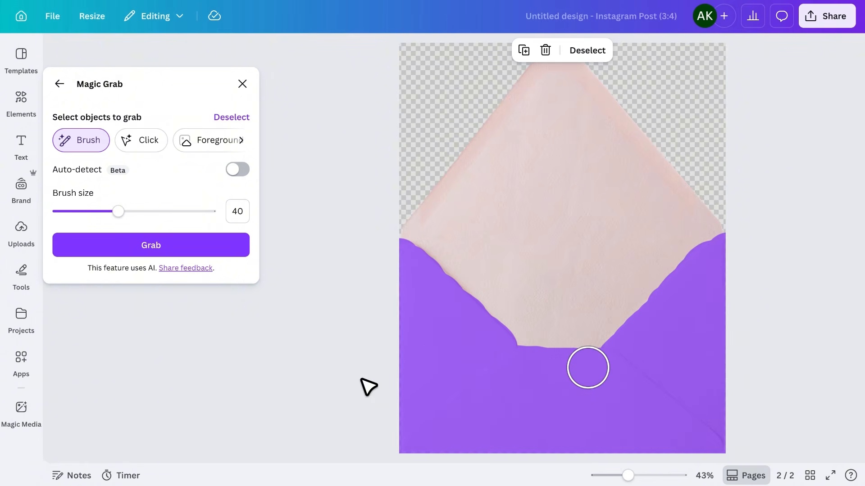
{"action": "left_click", "coordinate": [193, 245]}
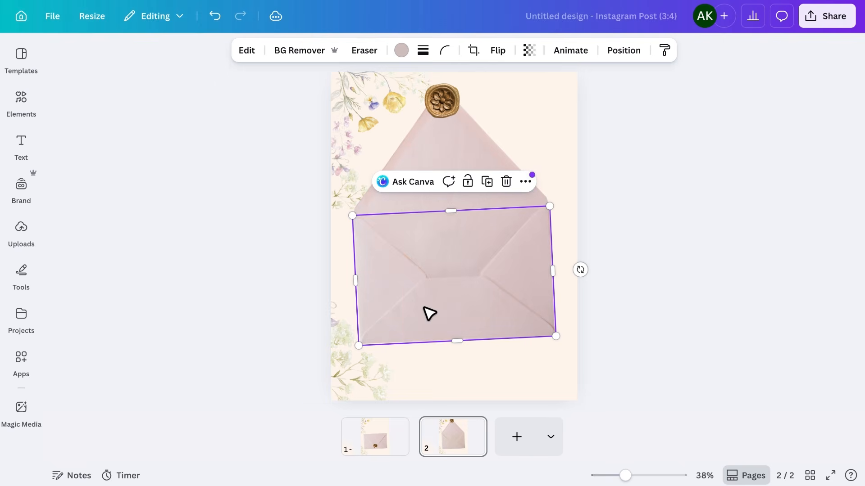
{"action": "mouse_move", "coordinate": [429, 313]}
{"action": "left_mouse_down"}
{"action": "mouse_move", "coordinate": [446, 334]}
{"action": "mouse_move", "coordinate": [544, 348]}
{"action": "mouse_move", "coordinate": [423, 305]}
{"action": "left_mouse_up"}
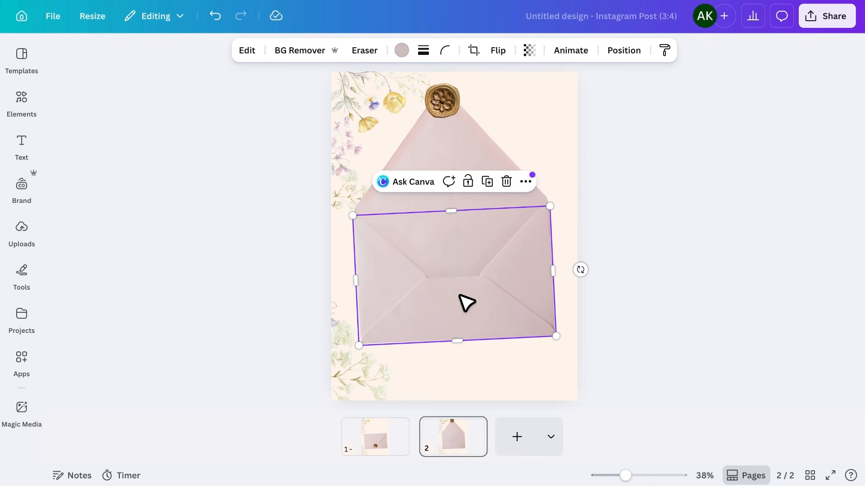
- Search the graphics for "invitation paper" and add the plain pale green paper sheet to page 2
{"action": "left_click", "coordinate": [23, 98]}
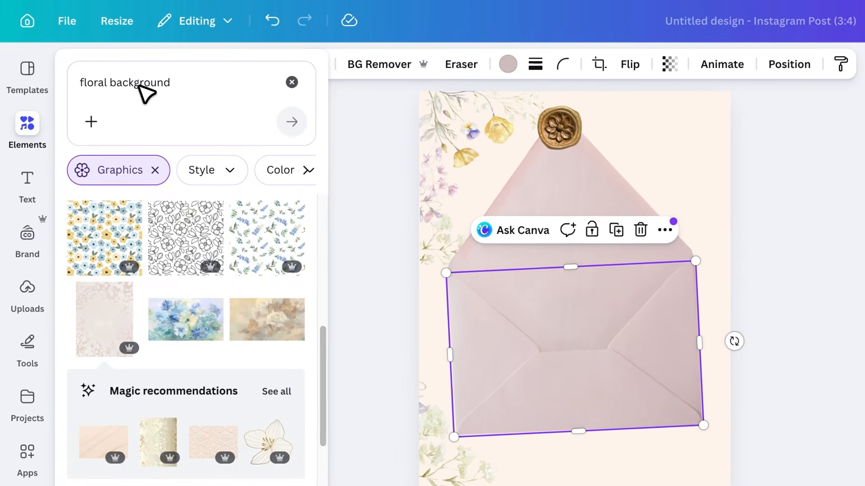
{"action": "left_click", "coordinate": [113, 66]}
{"action": "key", "text": "ctrl+a"}
{"action": "type", "text": "invitation paper"}
{"action": "key", "text": "Return"}
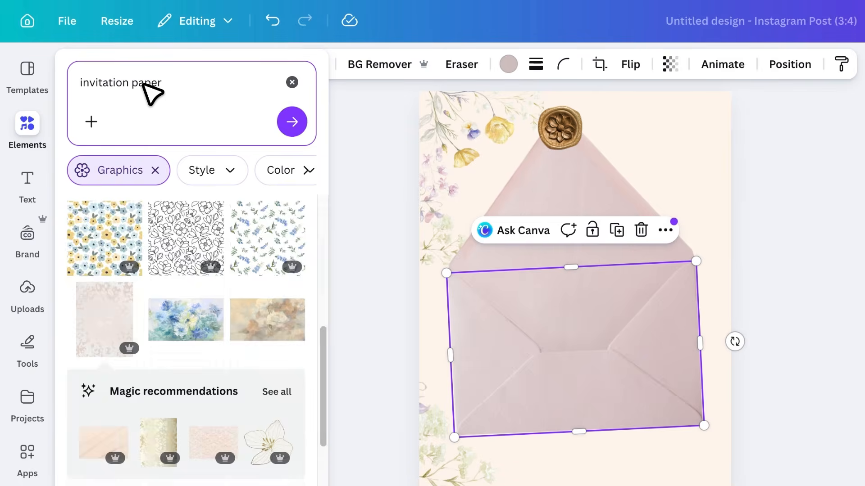
{"action": "scroll", "coordinate": [202, 427], "scroll_direction": "down", "scroll_amount": 5}
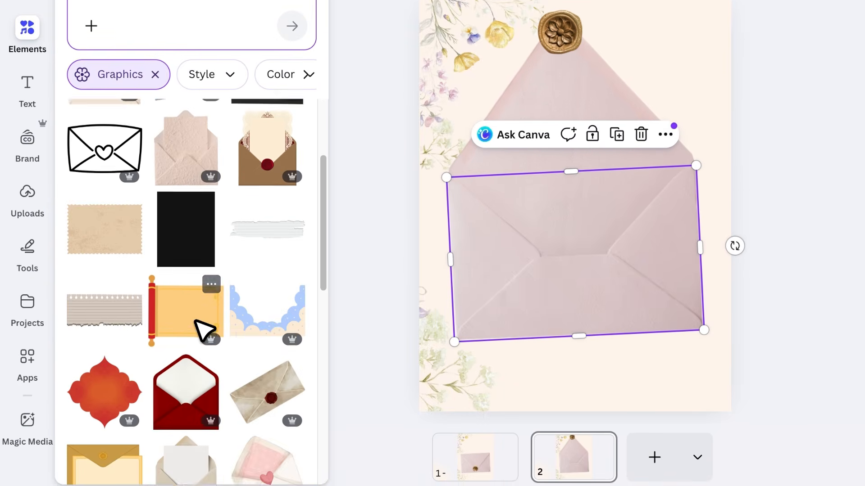
{"action": "scroll", "coordinate": [202, 329], "scroll_direction": "down", "scroll_amount": 10}
{"action": "left_click", "coordinate": [106, 164]}
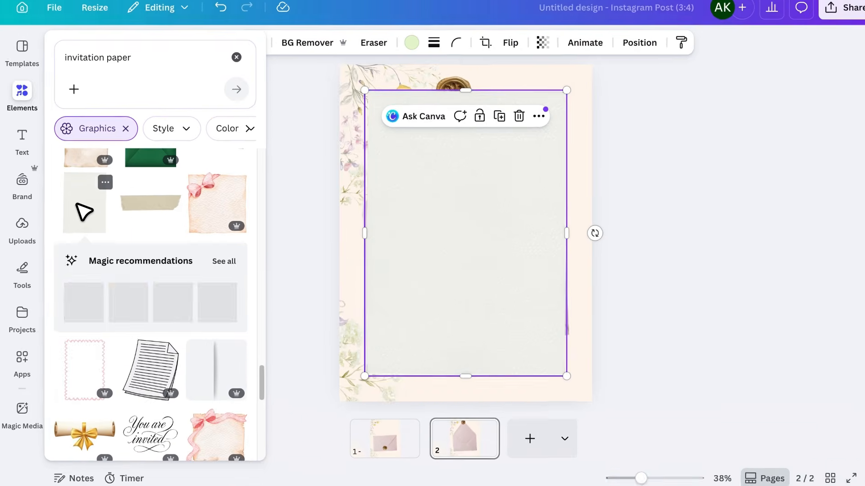
- Shrink the paper sheet, turn it to landscape, and tilt and resize it to fit over the envelope's body
{"action": "left_click_drag", "start_coordinate": [568, 92], "coordinate": [496, 189]}
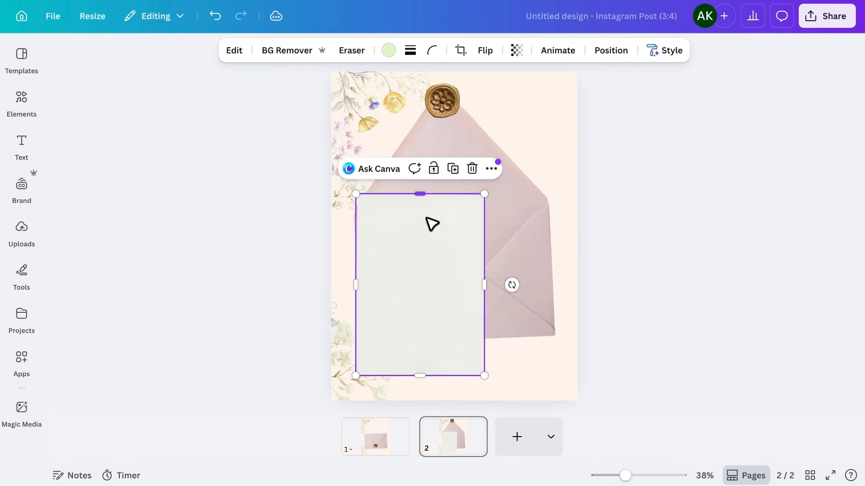
{"action": "left_click_drag", "start_coordinate": [420, 194], "coordinate": [420, 216]}
{"action": "left_click_drag", "start_coordinate": [511, 296], "coordinate": [419, 359]}
{"action": "left_click_drag", "start_coordinate": [454, 317], "coordinate": [482, 288]}
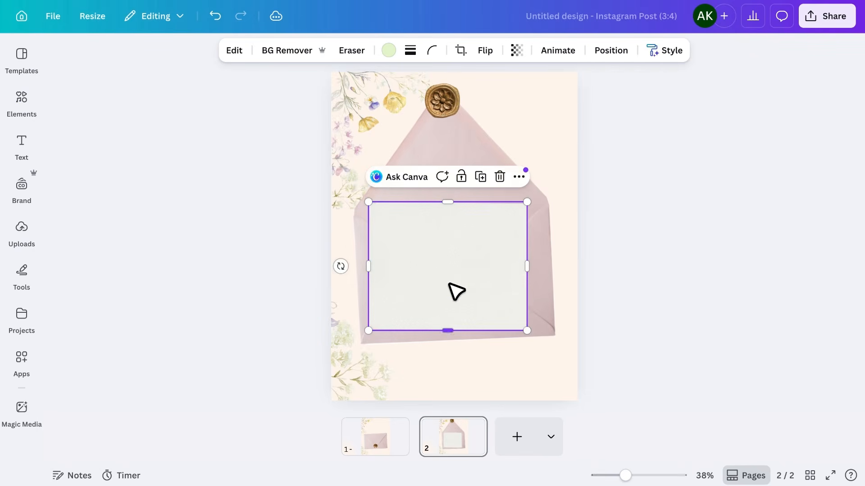
{"action": "left_click_drag", "start_coordinate": [340, 266], "coordinate": [343, 272]}
{"action": "left_click_drag", "start_coordinate": [434, 282], "coordinate": [428, 278]}
{"action": "left_click_drag", "start_coordinate": [526, 310], "coordinate": [548, 309]}
{"action": "left_click_drag", "start_coordinate": [489, 320], "coordinate": [491, 327]}
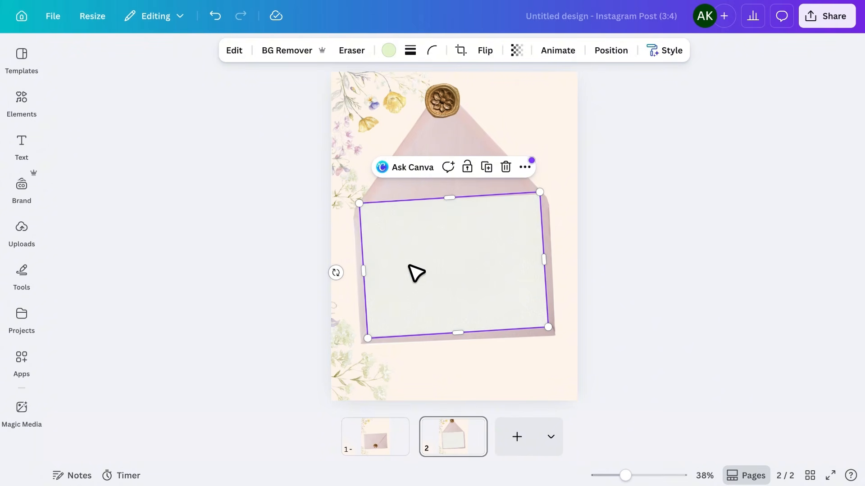
- Add a heading reading "You've Invited" on the upper part of the paper sheet
{"action": "left_click", "coordinate": [36, 135]}
{"action": "left_click_drag", "start_coordinate": [166, 253], "coordinate": [468, 323]}
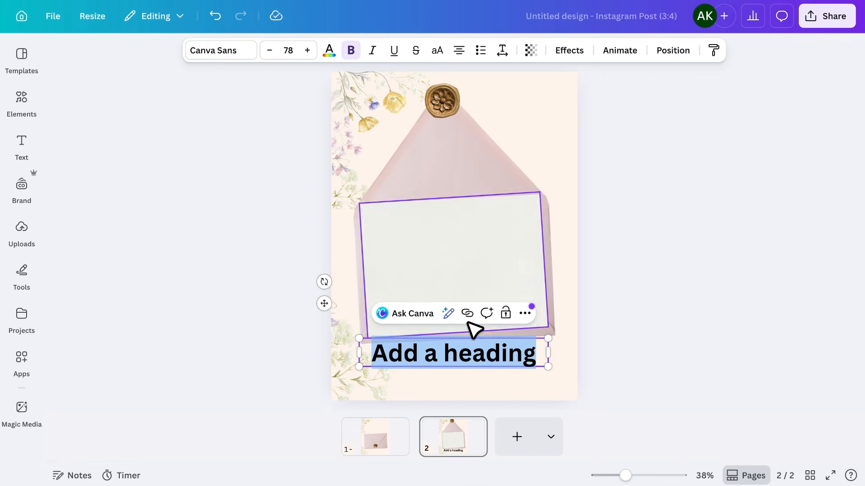
{"action": "left_click_drag", "start_coordinate": [339, 249], "coordinate": [329, 185]}
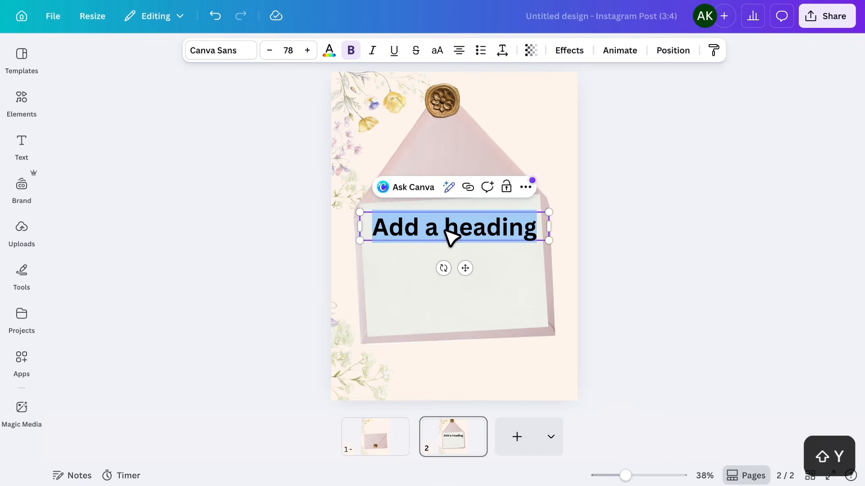
{"action": "type", "text": "You've Invited"}
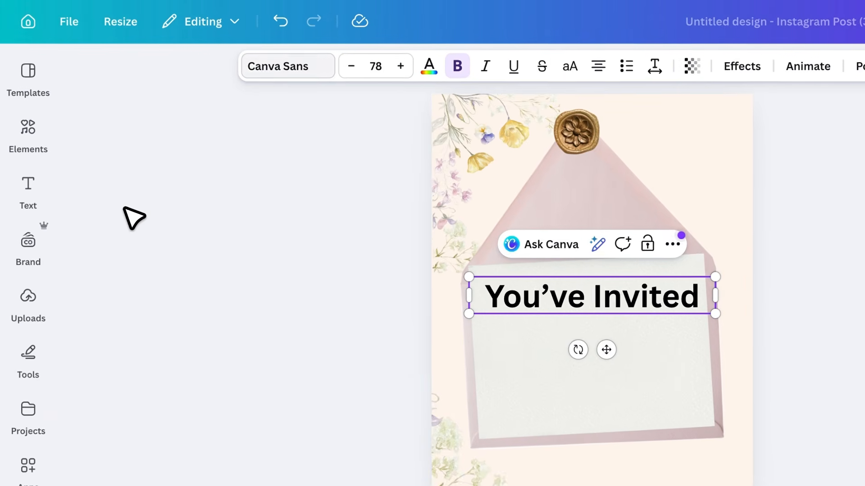
- Set the heading's font to New Icon Script
{"action": "key", "text": "ctrl+shift+f"}
{"action": "left_click", "coordinate": [110, 192]}
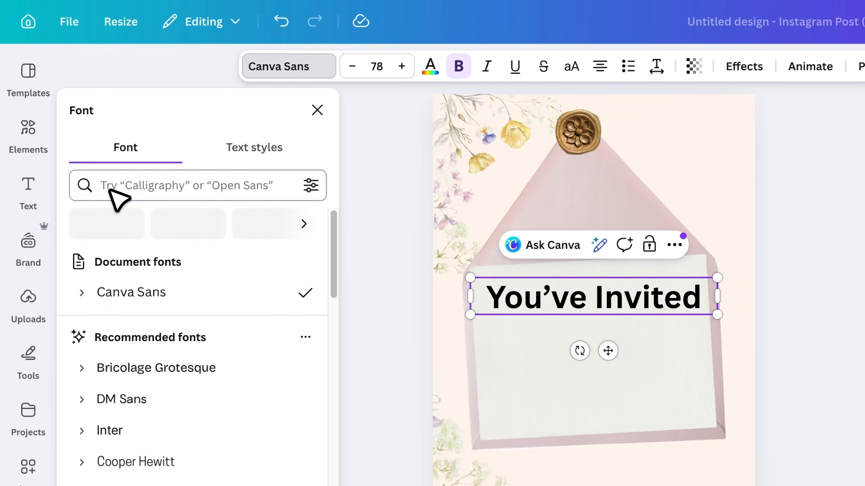
{"action": "type", "text": "icon"}
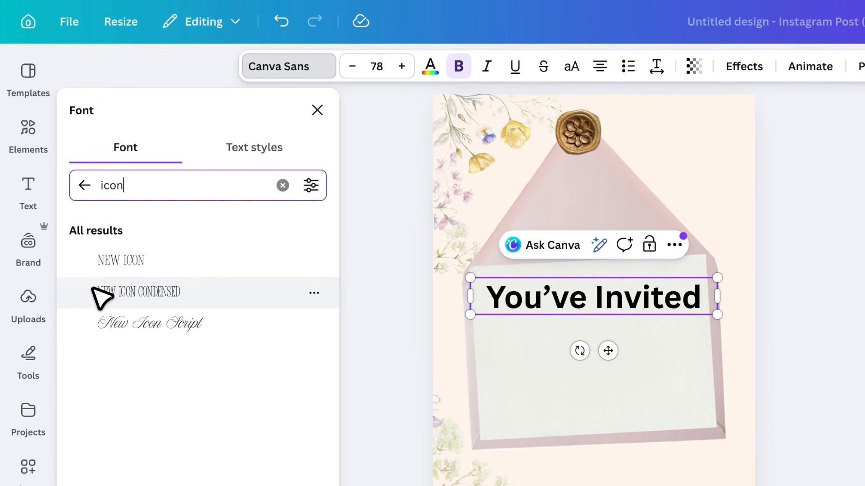
{"action": "left_click", "coordinate": [99, 310]}
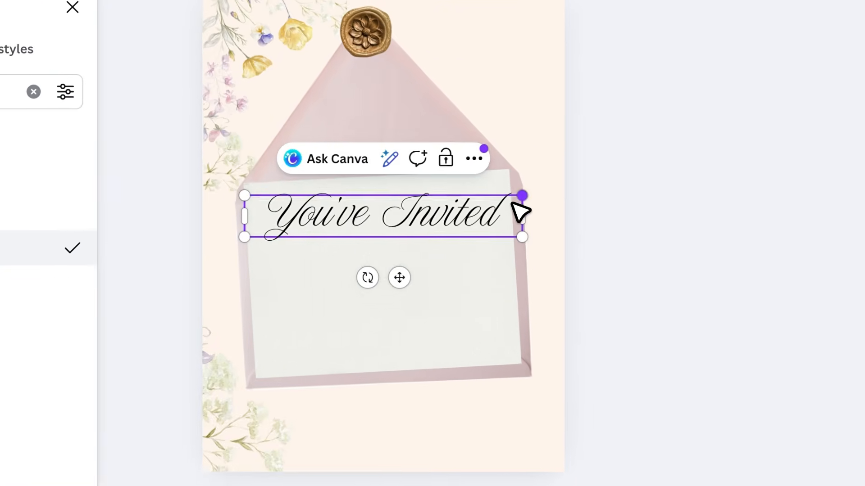
- Narrow the heading to fit the paper and position the event details text centred beneath it
{"action": "left_click_drag", "start_coordinate": [549, 212], "coordinate": [481, 211]}
{"action": "left_click_drag", "start_coordinate": [341, 282], "coordinate": [395, 269]}
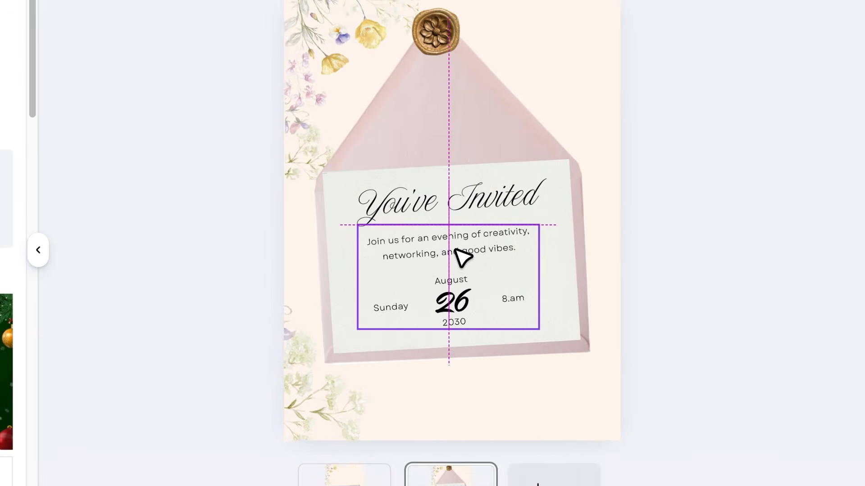
{"action": "left_click_drag", "start_coordinate": [389, 274], "coordinate": [390, 276]}
{"action": "left_click", "coordinate": [623, 303]}
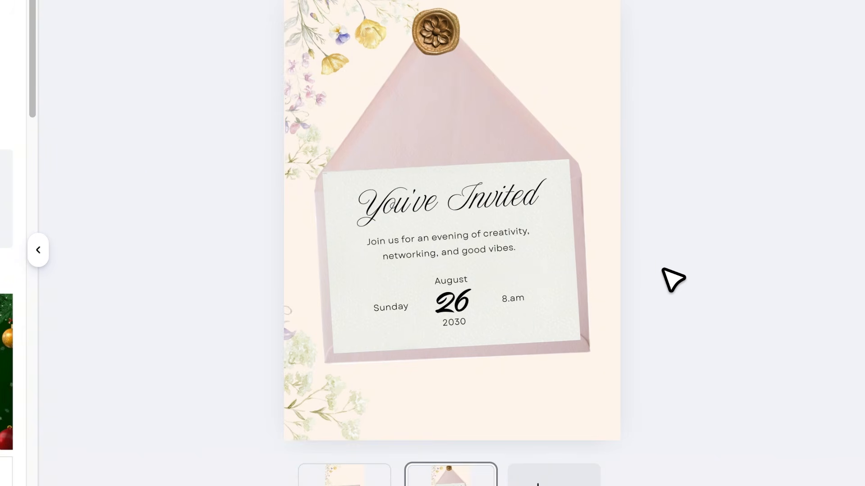
- Group the heading, the event details text and the paper sheet together
{"action": "left_click", "coordinate": [496, 199]}
{"action": "left_click", "coordinate": [488, 247], "text": "shift"}
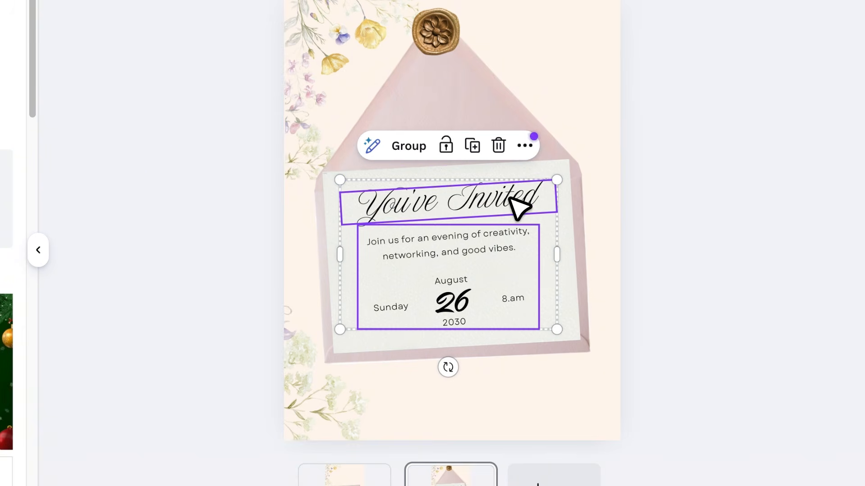
{"action": "left_click", "coordinate": [529, 172], "text": "shift"}
{"action": "left_click", "coordinate": [422, 127]}
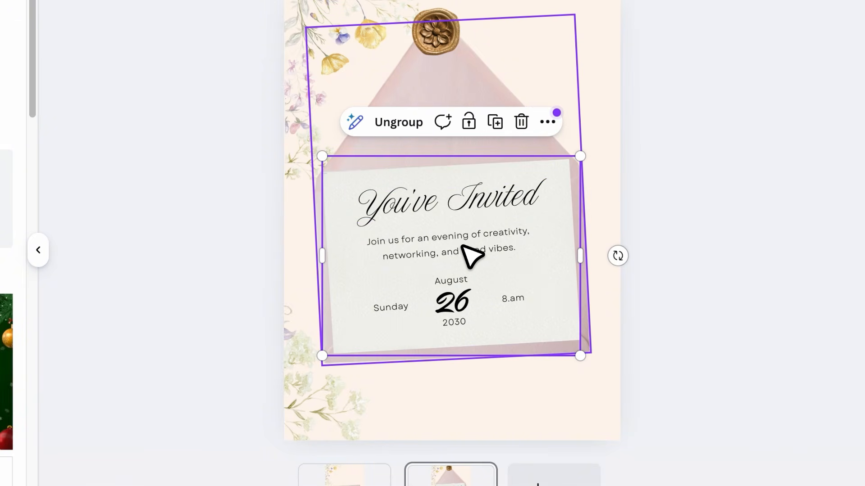
- Send the grouped invitation card backward so it sits behind the envelope's front pocket
{"action": "right_click", "coordinate": [466, 266]}
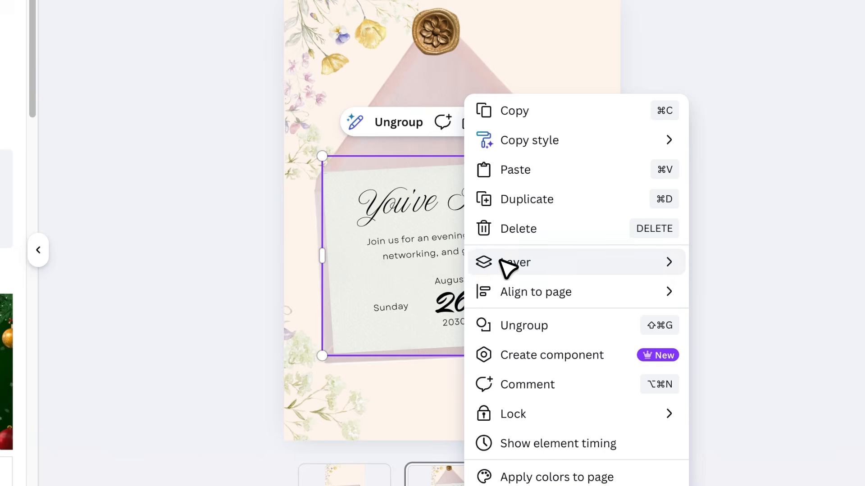
{"action": "mouse_move", "coordinate": [478, 261]}
{"action": "left_click", "coordinate": [401, 315]}
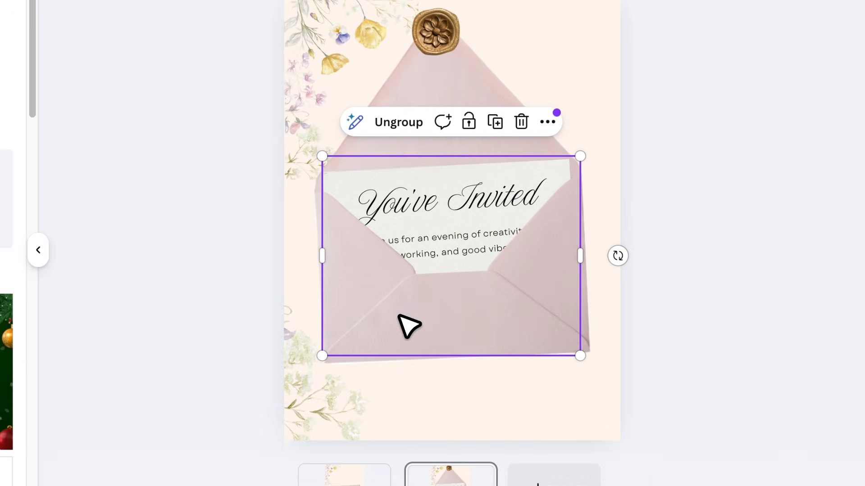
{"action": "left_click", "coordinate": [561, 225]}
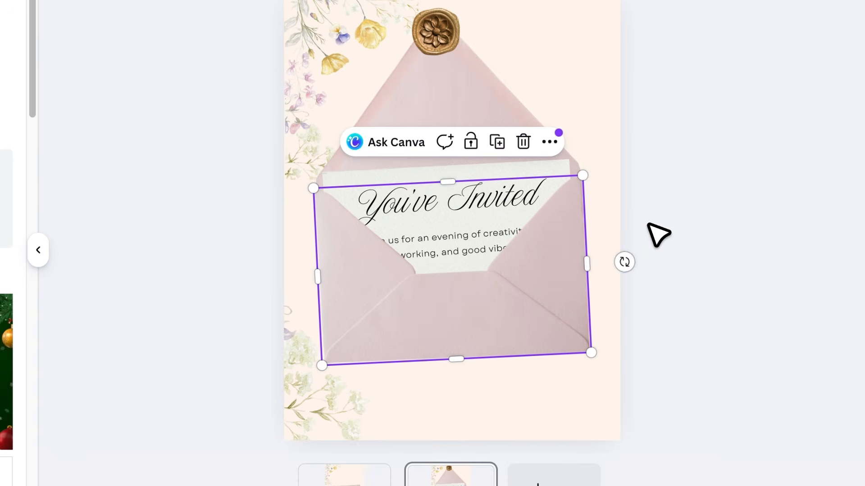
{"action": "left_click", "coordinate": [658, 233]}
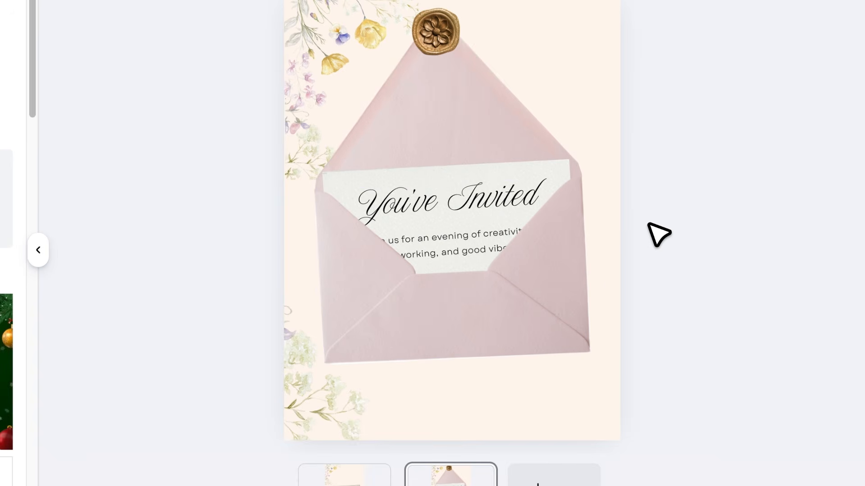
- Duplicate page 2 and move the invitation card up out of the envelope on the new page
{"action": "right_click", "coordinate": [482, 422]}
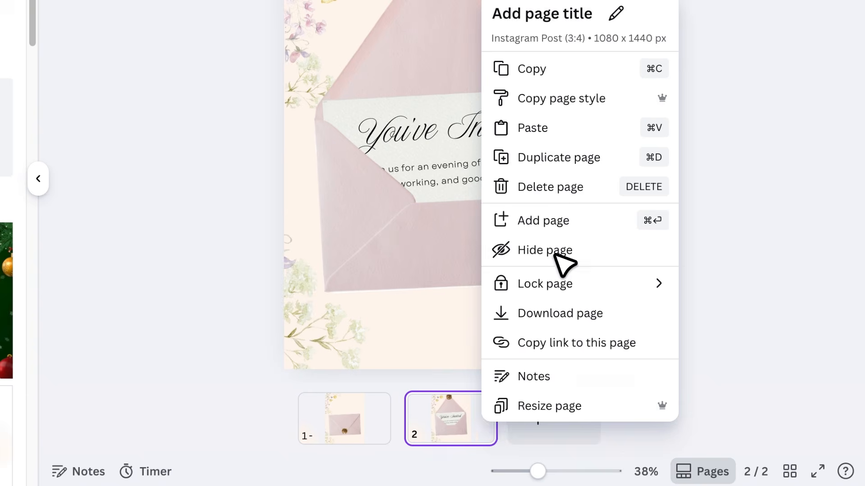
{"action": "left_click", "coordinate": [581, 161]}
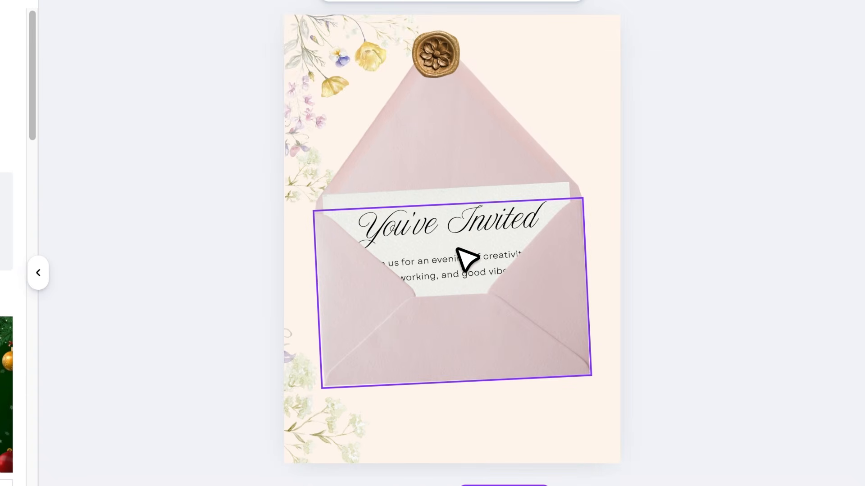
{"action": "left_click", "coordinate": [458, 209]}
{"action": "left_click_drag", "start_coordinate": [463, 229], "coordinate": [458, 128]}
{"action": "left_click", "coordinate": [761, 271]}
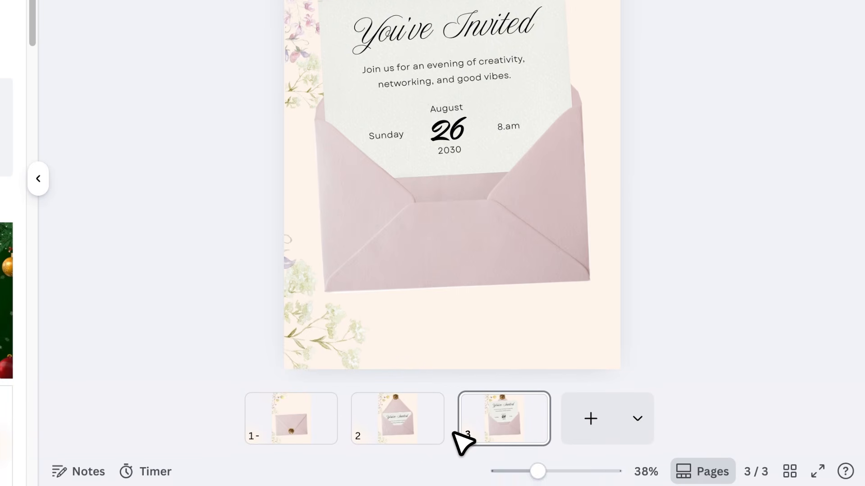
- Apply a Match & Move transition between pages 2 and 3
{"action": "left_click", "coordinate": [450, 432]}
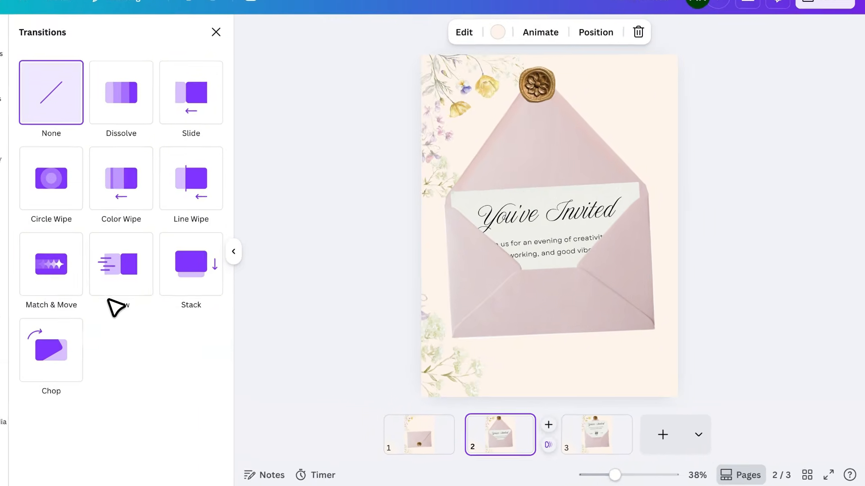
{"action": "left_click", "coordinate": [90, 279]}
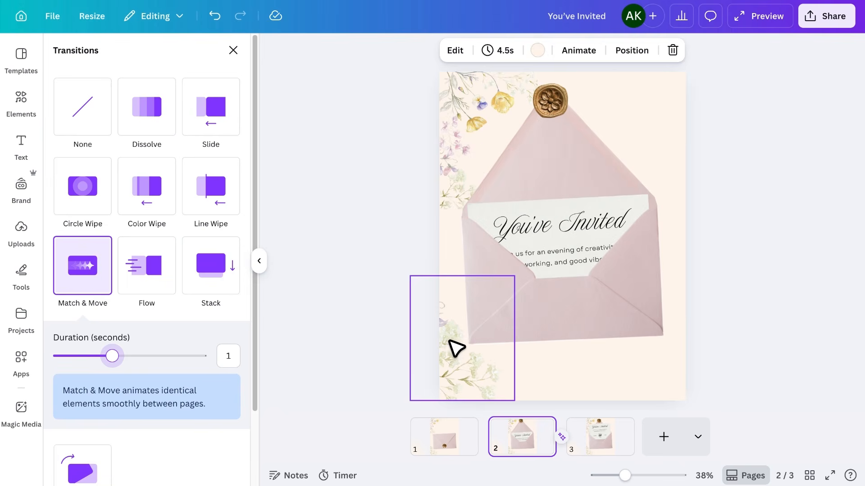
- Review the transition options between page 1 and page 2 without applying one
{"action": "left_click", "coordinate": [742, 377]}
{"action": "left_click", "coordinate": [363, 439]}
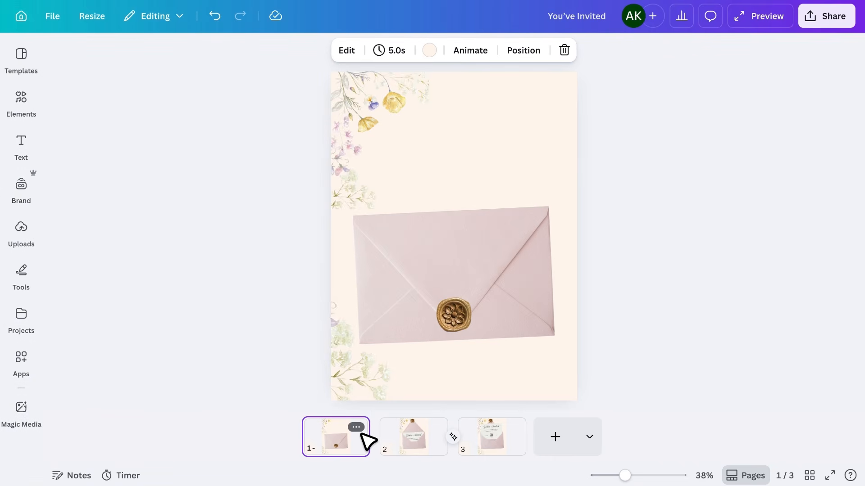
{"action": "left_click", "coordinate": [399, 437]}
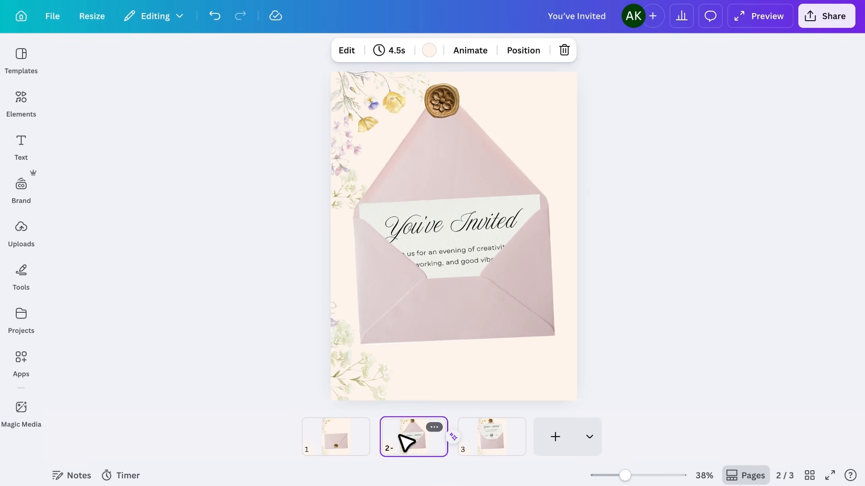
{"action": "left_click", "coordinate": [374, 441]}
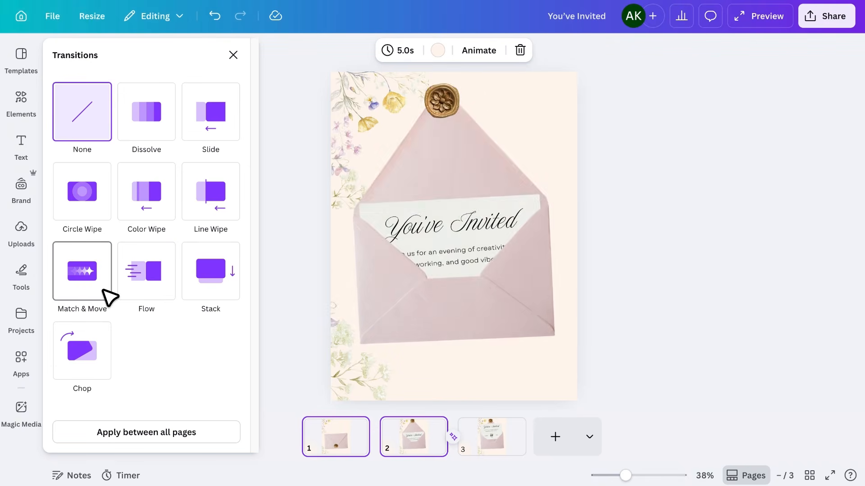
{"action": "left_click", "coordinate": [321, 377]}
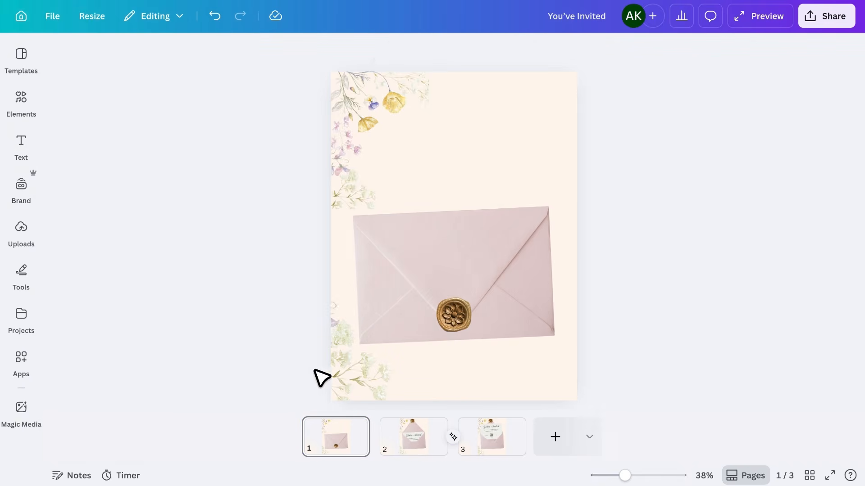
- Set page 1's timing to 2.0 seconds and apply that duration to all pages
{"action": "left_click", "coordinate": [352, 426]}
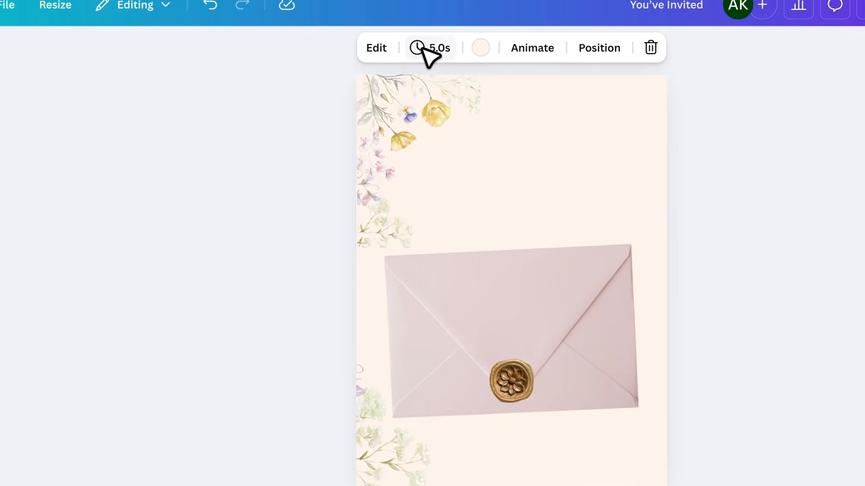
{"action": "left_click", "coordinate": [426, 48]}
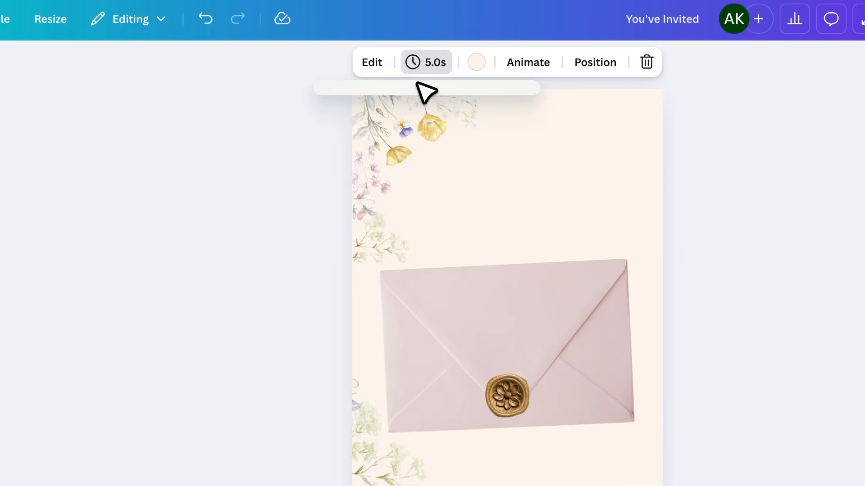
{"action": "left_click_drag", "start_coordinate": [353, 128], "coordinate": [337, 131]}
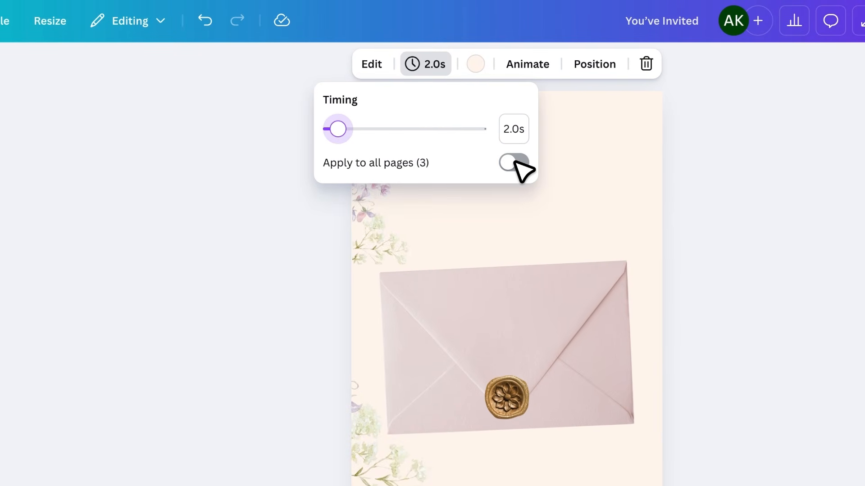
{"action": "left_click", "coordinate": [516, 164]}
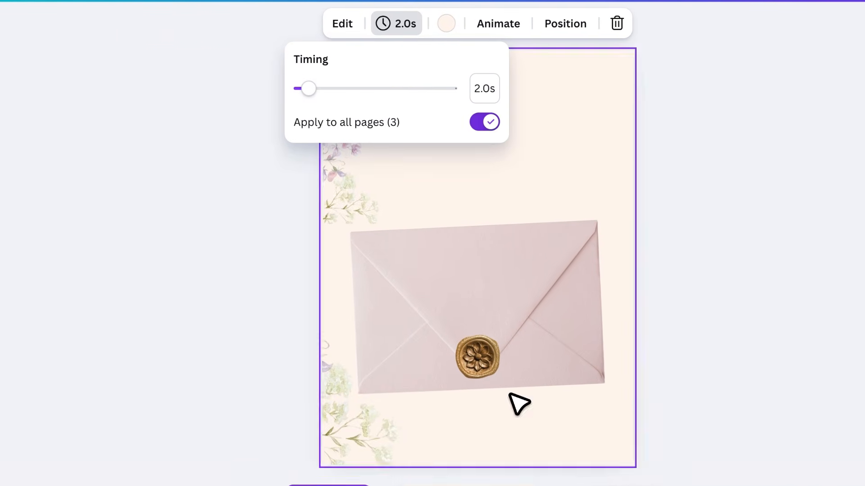
- Set the timing of page 3 alone to 10.0 seconds and preview the animation
{"action": "left_click", "coordinate": [478, 425]}
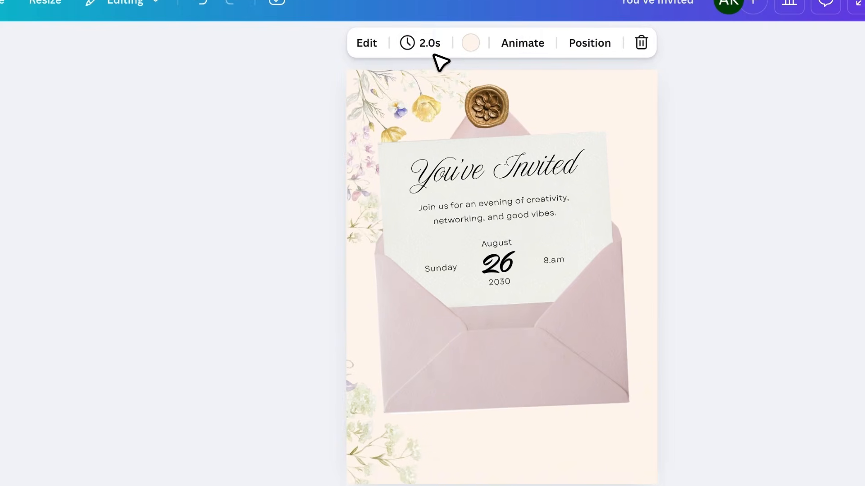
{"action": "left_click", "coordinate": [440, 62]}
{"action": "left_click_drag", "start_coordinate": [350, 129], "coordinate": [394, 128]}
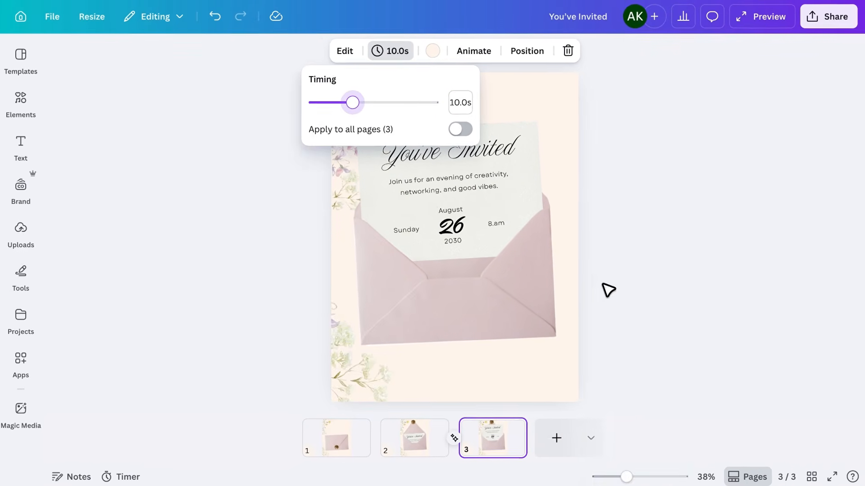
{"action": "left_click", "coordinate": [689, 346]}
{"action": "left_click", "coordinate": [767, 18]}
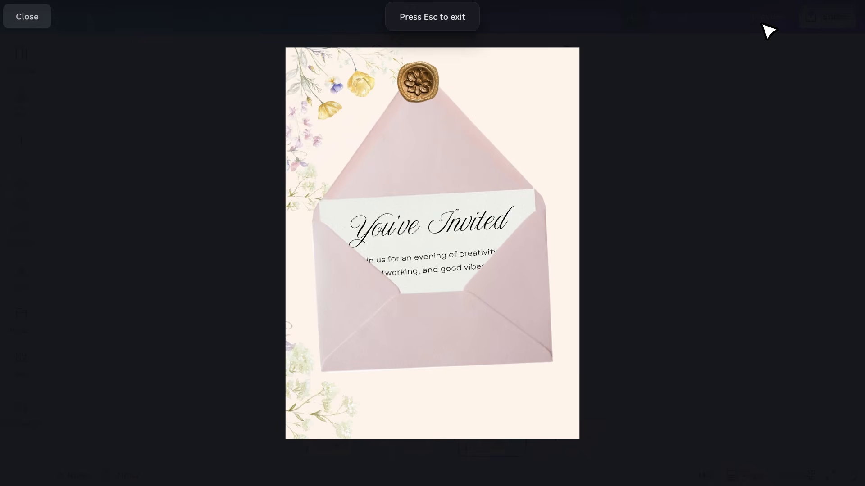
{"action": "key", "text": "Escape"}
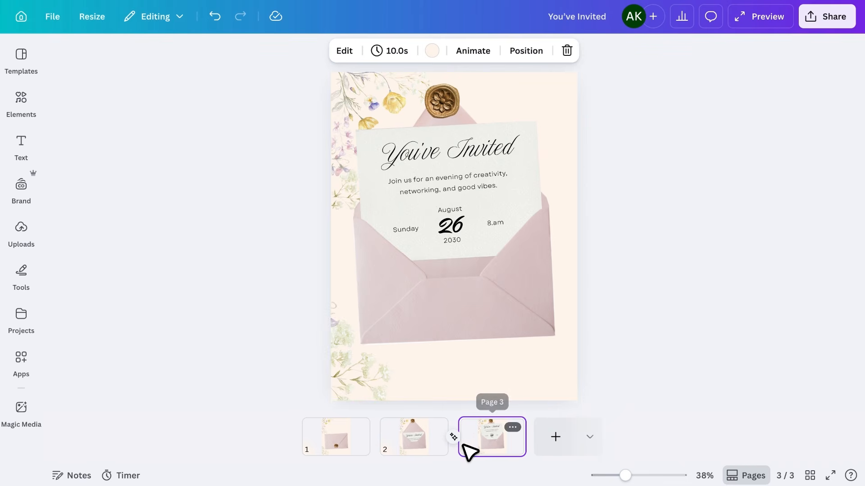
- Duplicate page 2 with the open envelope and move the copy to the end, after page 3
{"action": "right_click", "coordinate": [433, 435]}
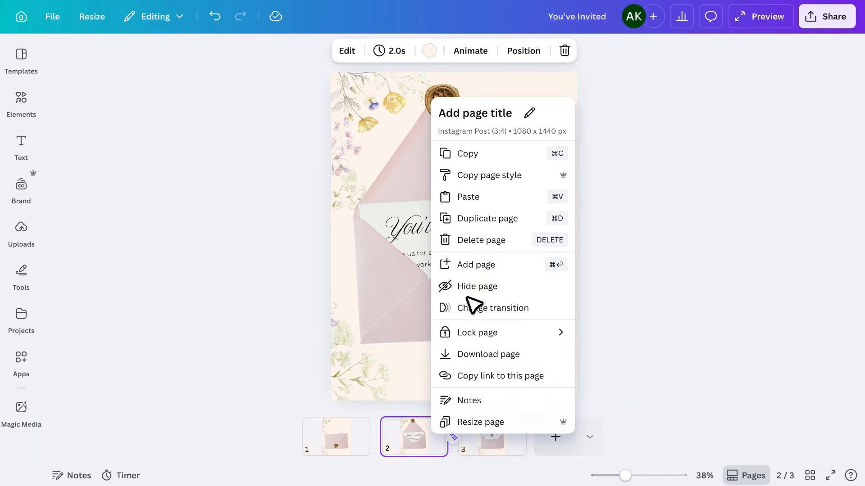
{"action": "left_click", "coordinate": [503, 219]}
{"action": "left_click_drag", "start_coordinate": [447, 432], "coordinate": [542, 440]}
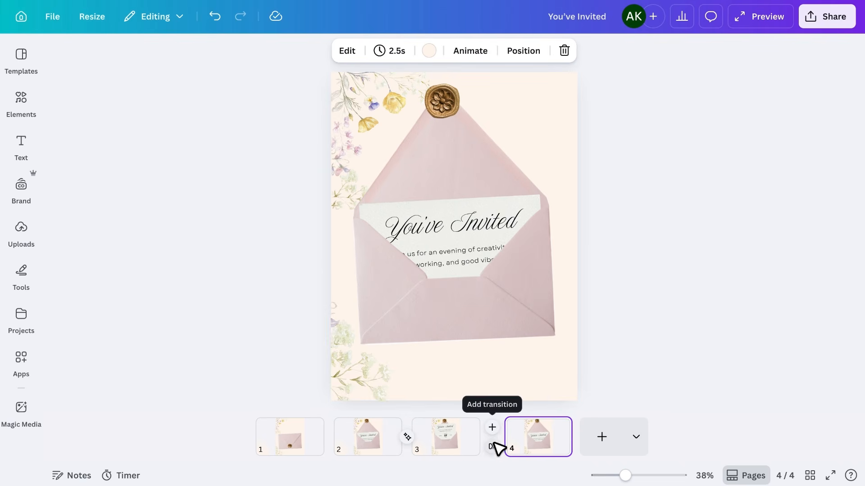
- Apply a Match & Move transition between pages 3 and 4 with a duration of 1 second
{"action": "left_click", "coordinate": [496, 447]}
{"action": "left_click", "coordinate": [85, 288]}
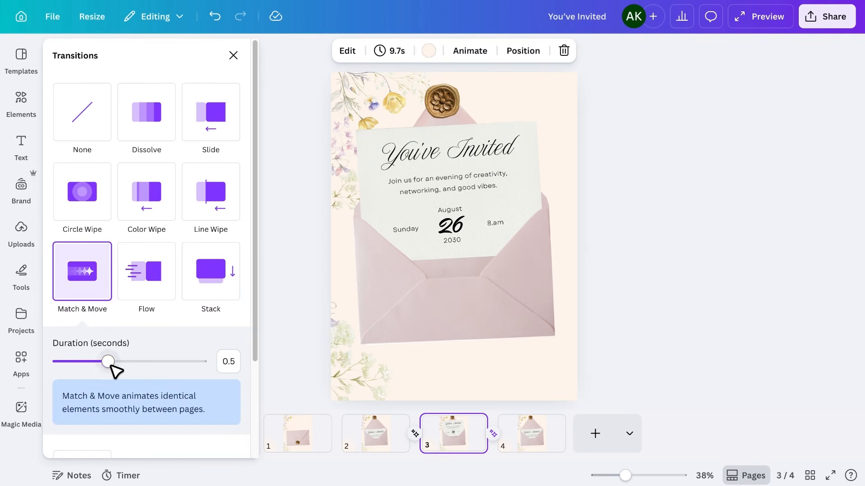
{"action": "left_click_drag", "start_coordinate": [112, 365], "coordinate": [177, 366]}
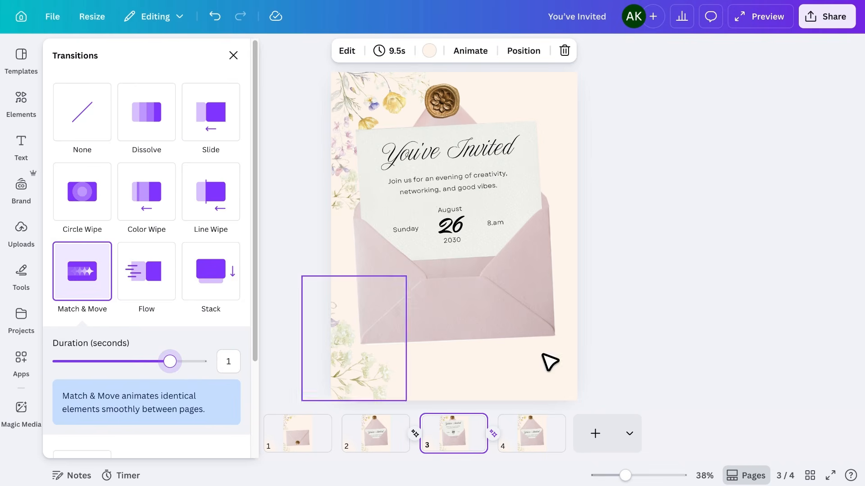
{"action": "left_click", "coordinate": [471, 390]}
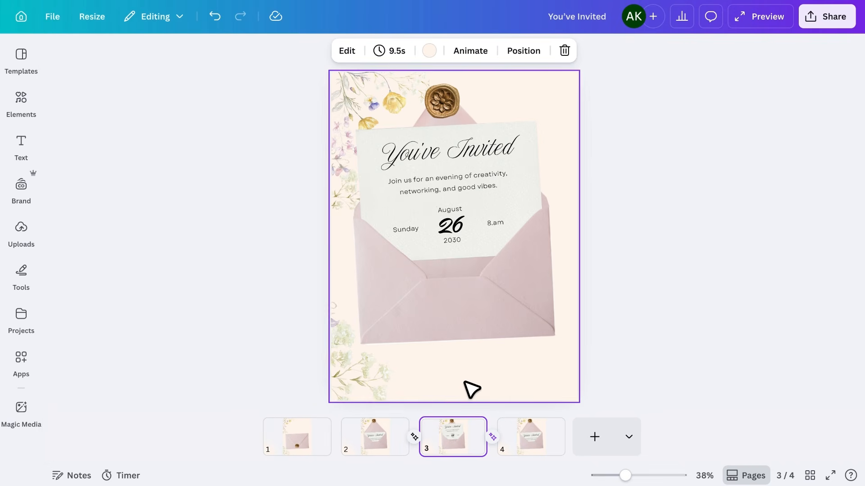
- Duplicate page 1 with the closed envelope and move the copy to the end as page 5
{"action": "left_click", "coordinate": [321, 442]}
{"action": "right_click", "coordinate": [321, 442]}
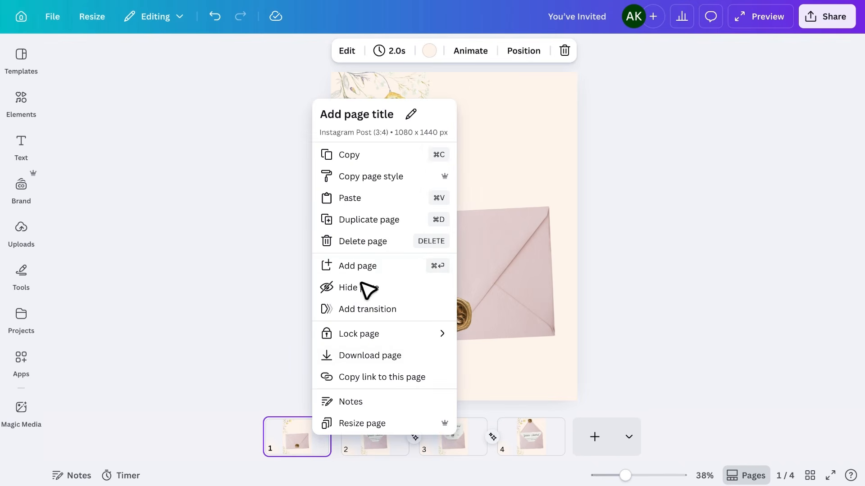
{"action": "left_click", "coordinate": [384, 221]}
{"action": "left_click_drag", "start_coordinate": [335, 437], "coordinate": [615, 434]}
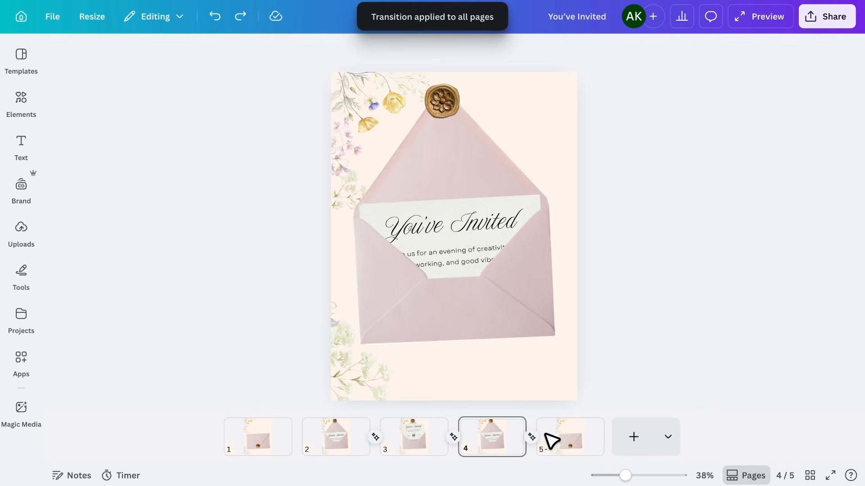
- Remove the transition between pages 4 and 5 by setting it to None
{"action": "left_click", "coordinate": [536, 438]}
{"action": "left_click", "coordinate": [79, 113]}
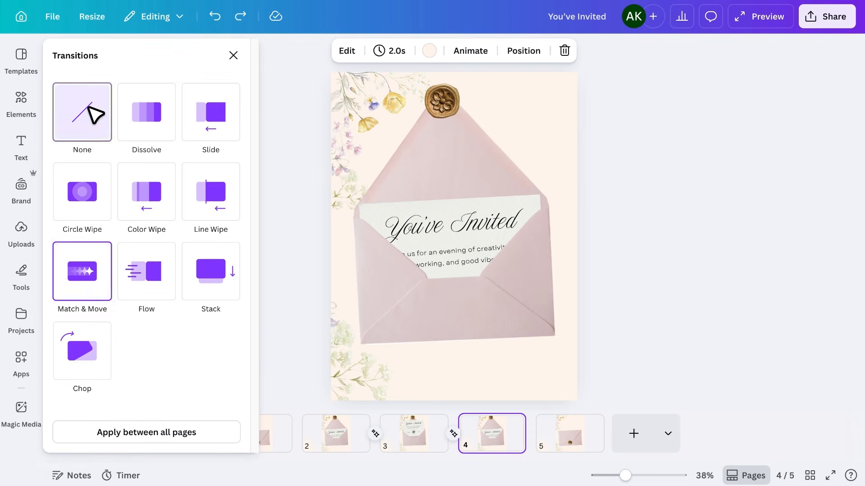
{"action": "left_click", "coordinate": [679, 342]}
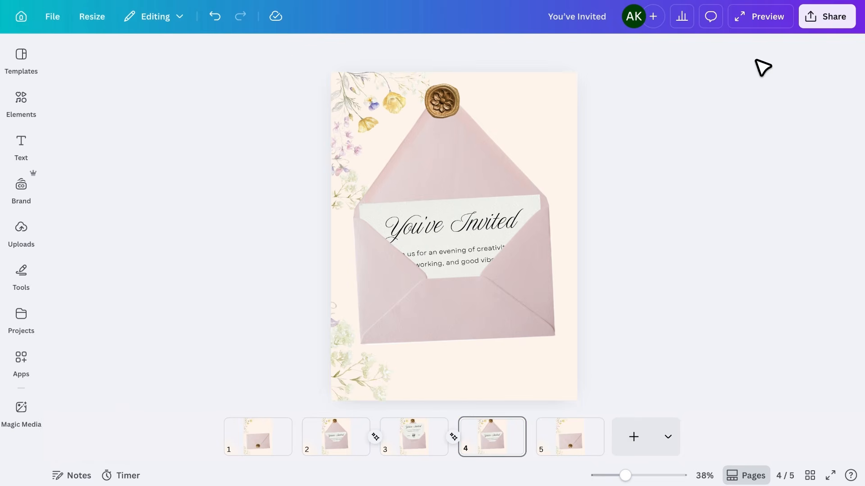
- Preview the full five-page animation, skipping ahead to its closing part, and return to the editor
{"action": "left_click", "coordinate": [767, 23]}
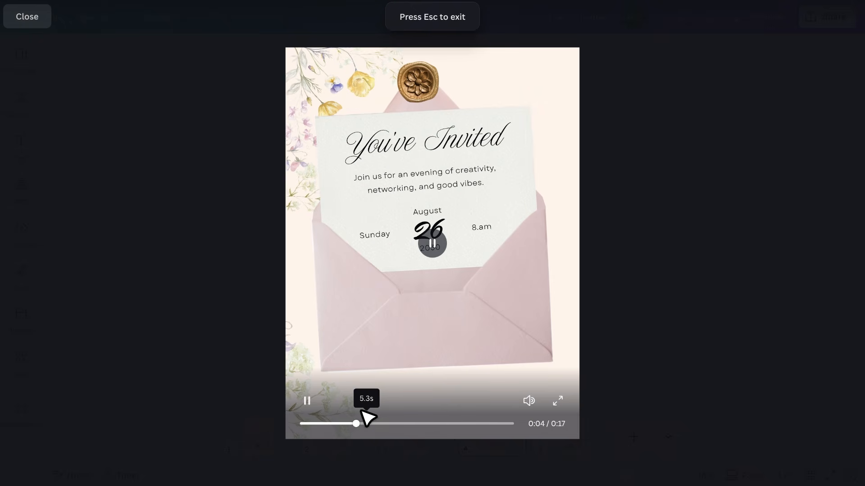
{"action": "left_click_drag", "start_coordinate": [367, 418], "coordinate": [511, 426]}
{"action": "left_click", "coordinate": [644, 339]}
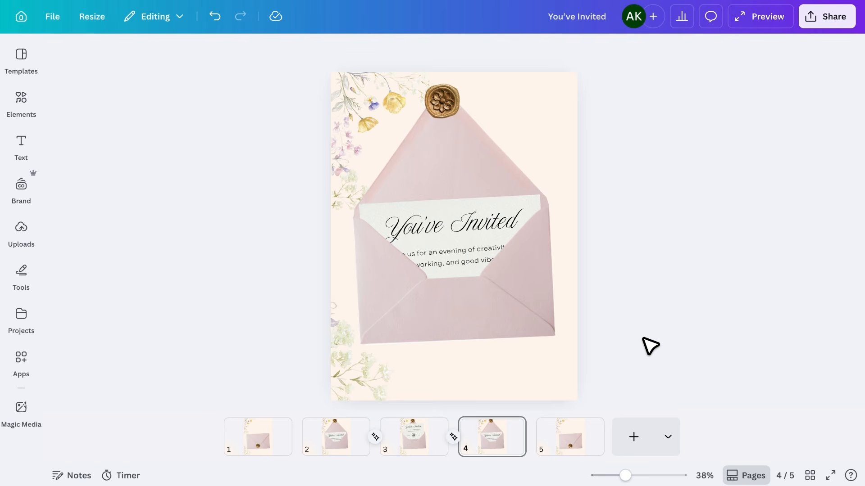